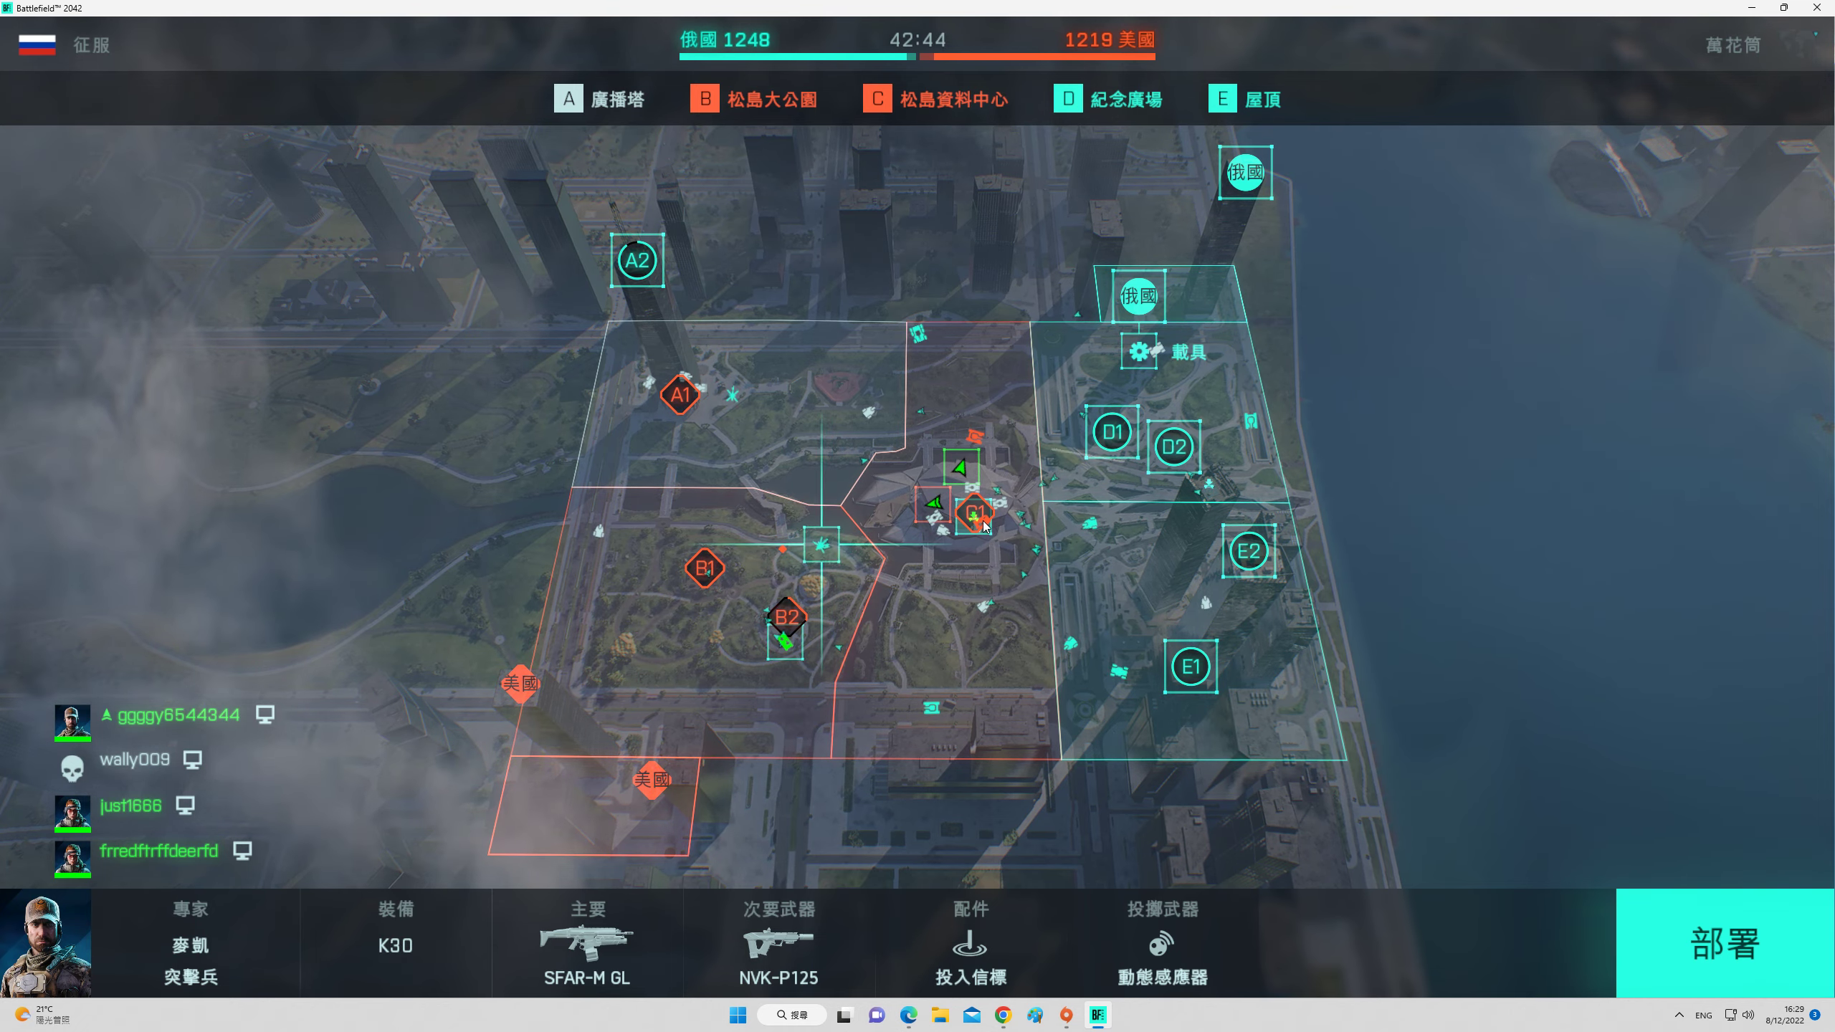
- Pick the support specialist Angel and deploy back onto the rooftop near C1
click(294, 979)
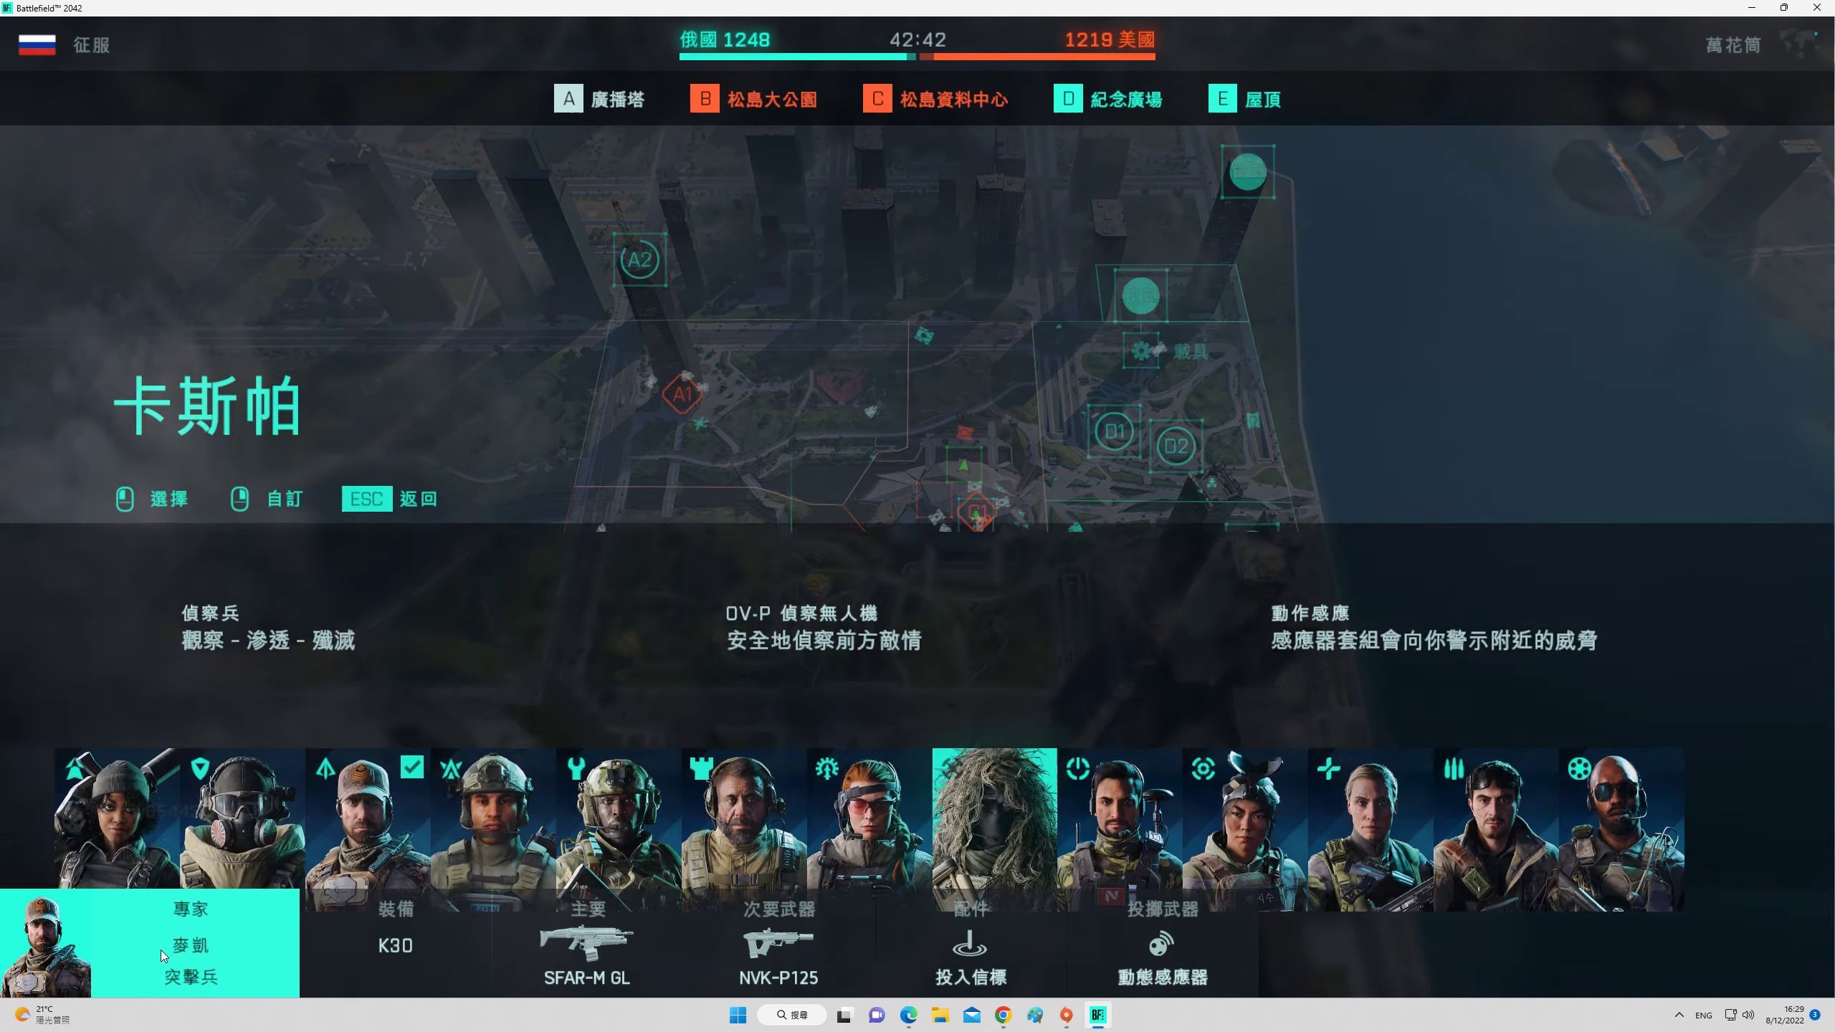
click(1463, 827)
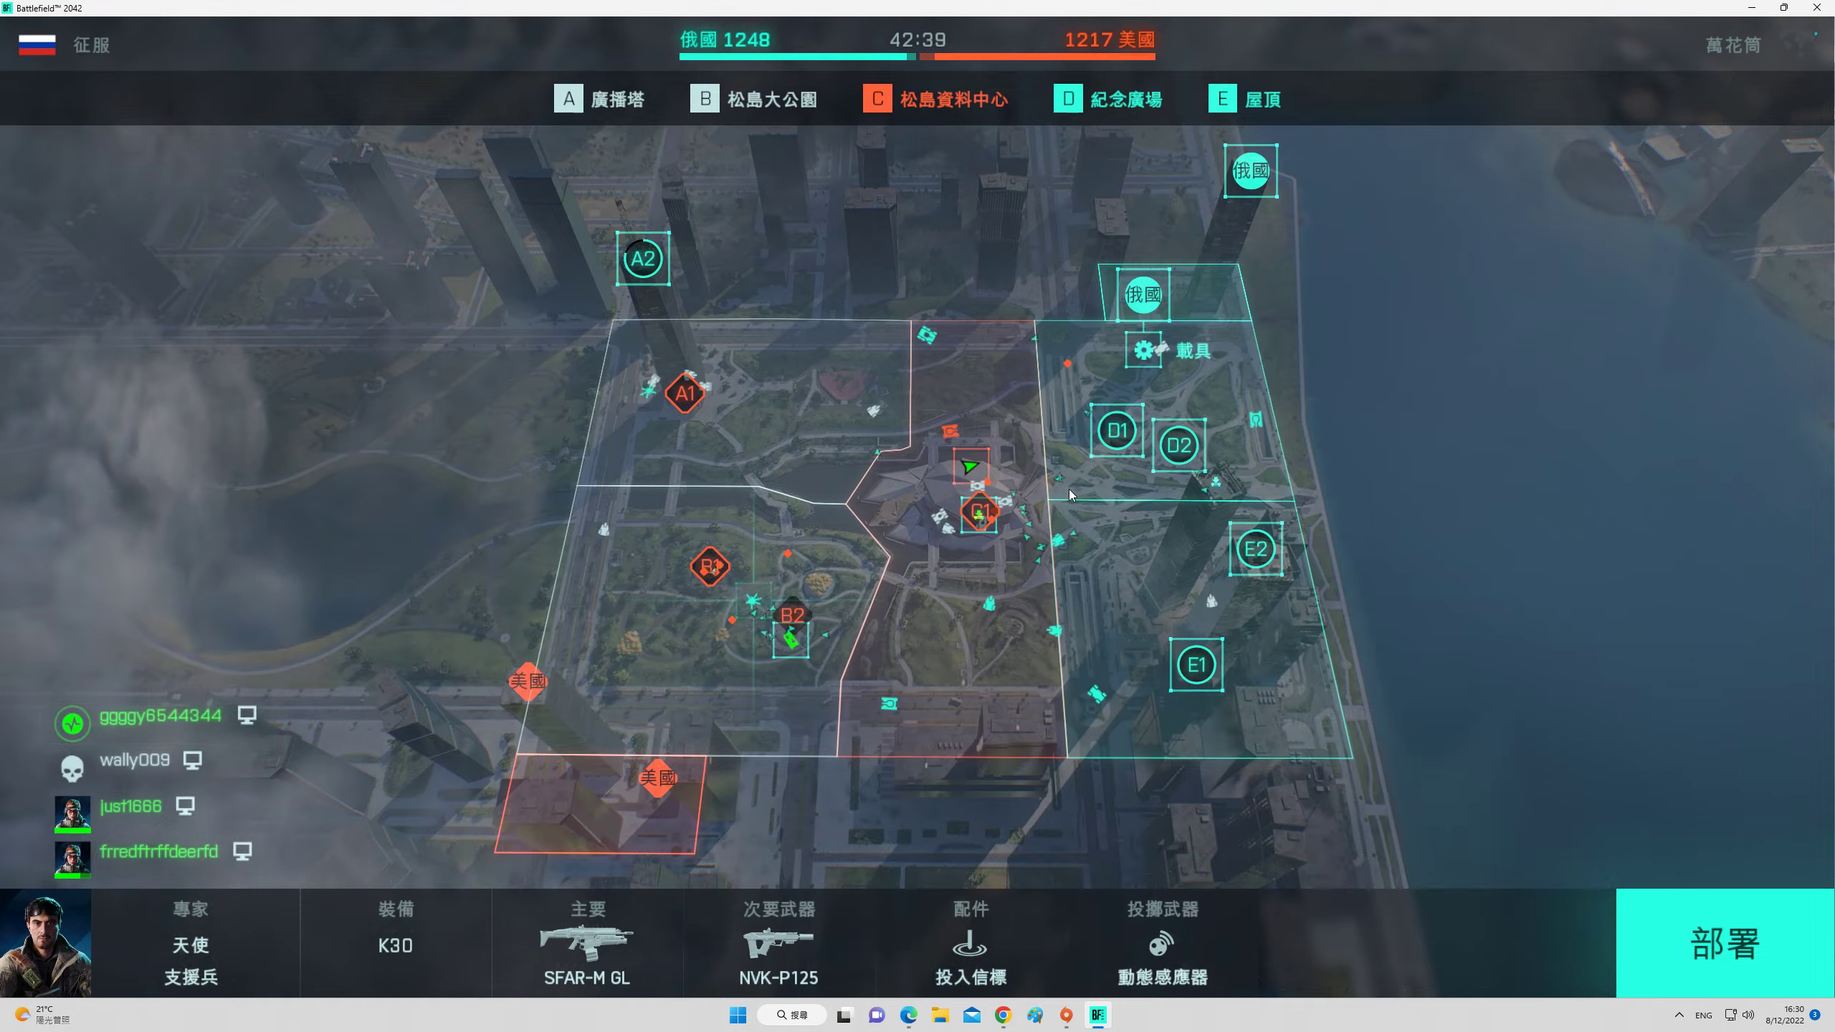
double_click(985, 519)
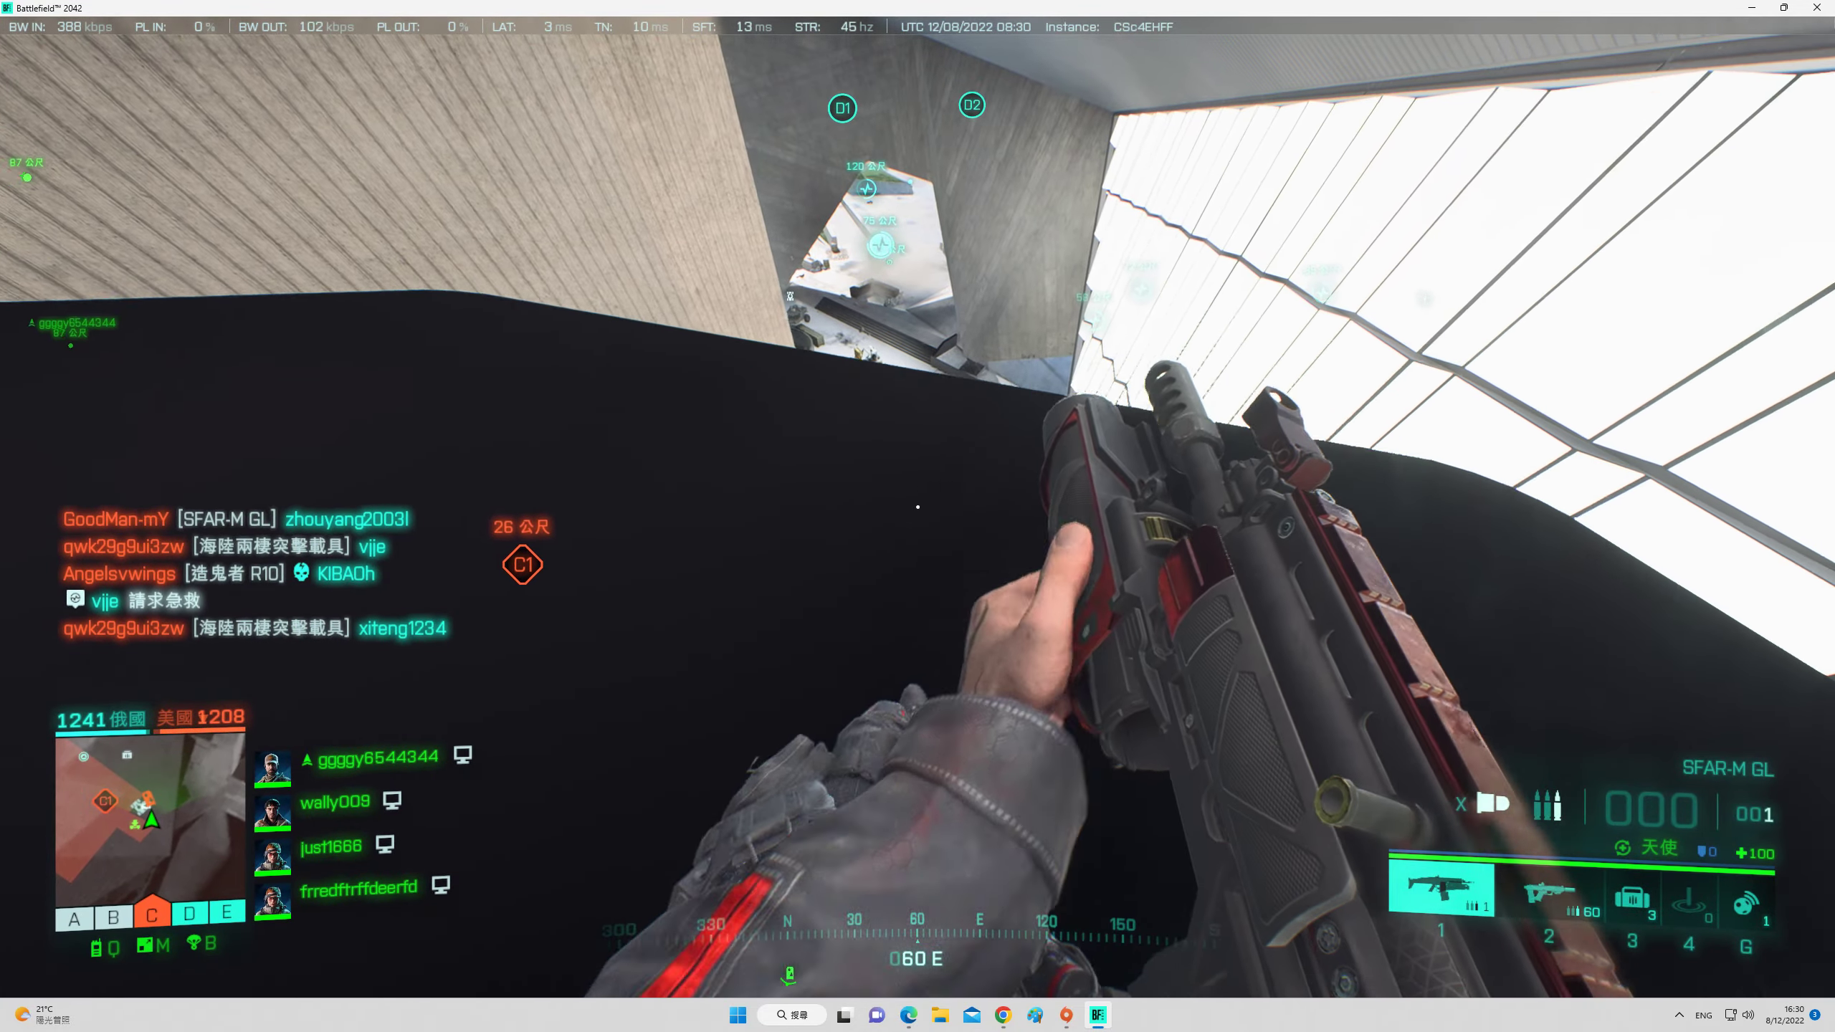
- Switch the SFAR-M GL to its underbarrel grenade launcher and fight from the rooftop until killed
key(t)
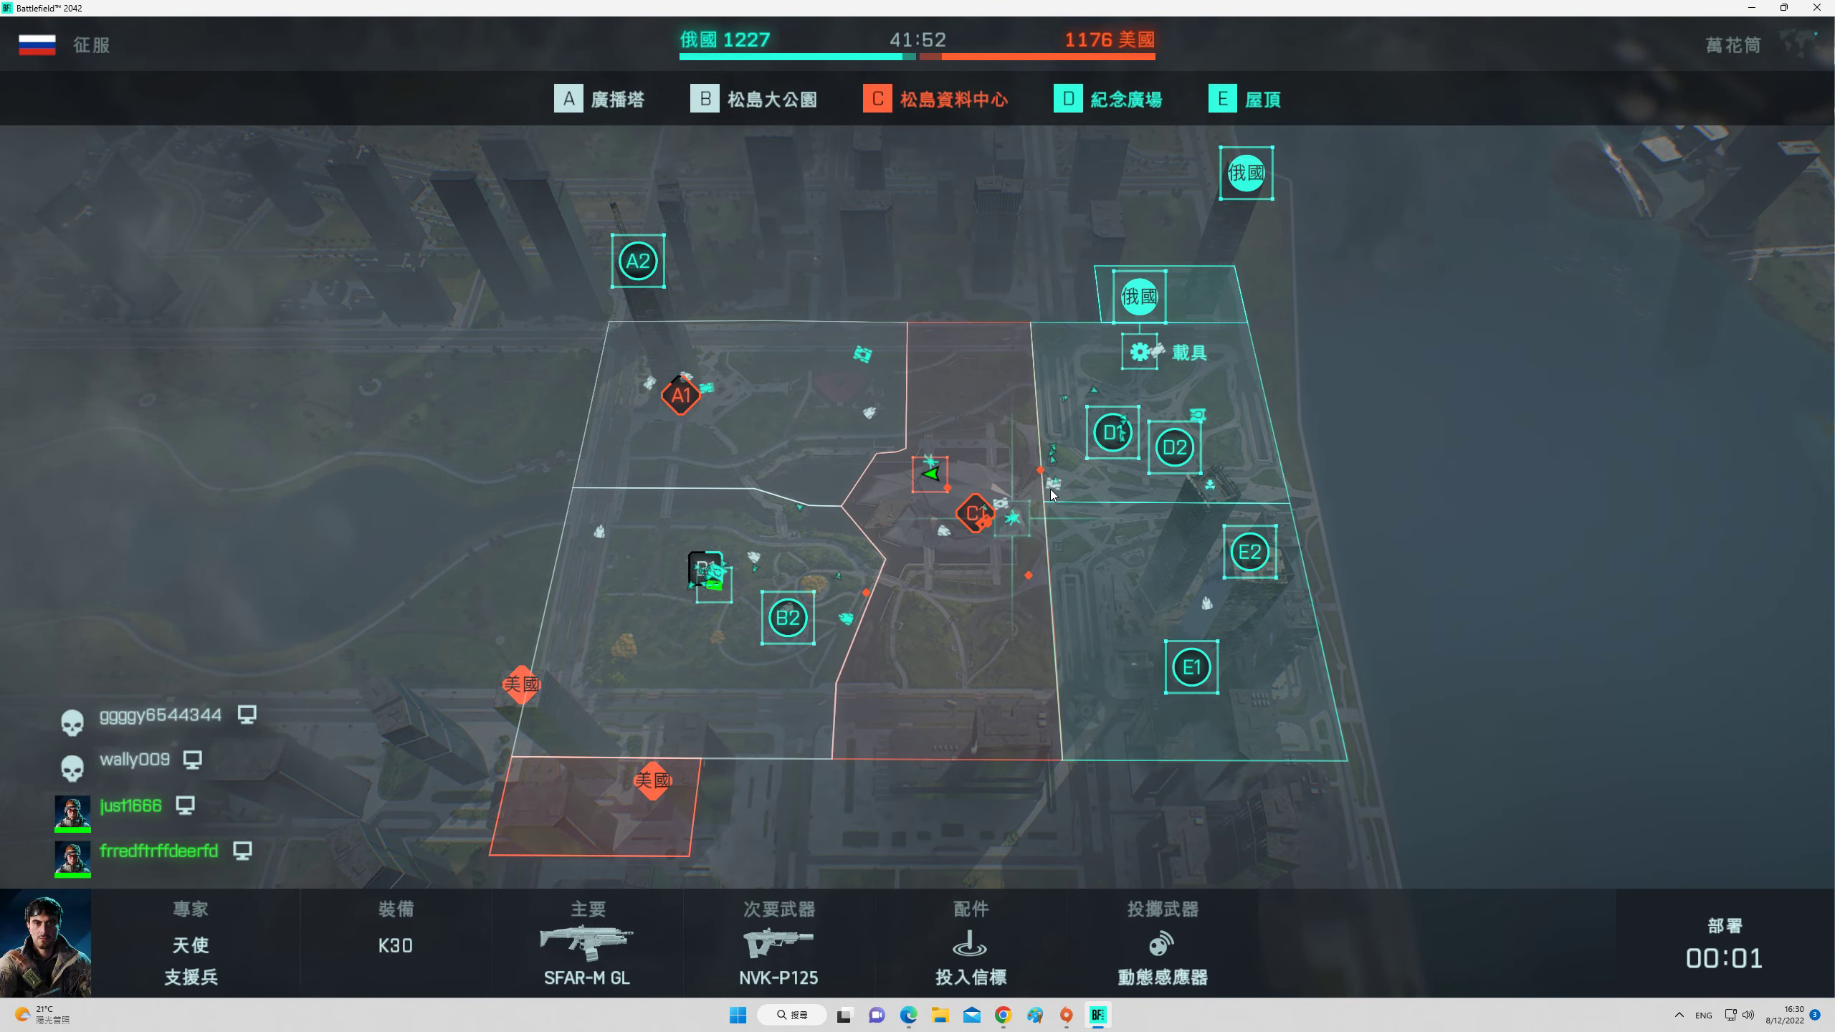
- Check the vehicle spawn near D, then redeploy as Mackay beside the squadmate near C1
click(1145, 354)
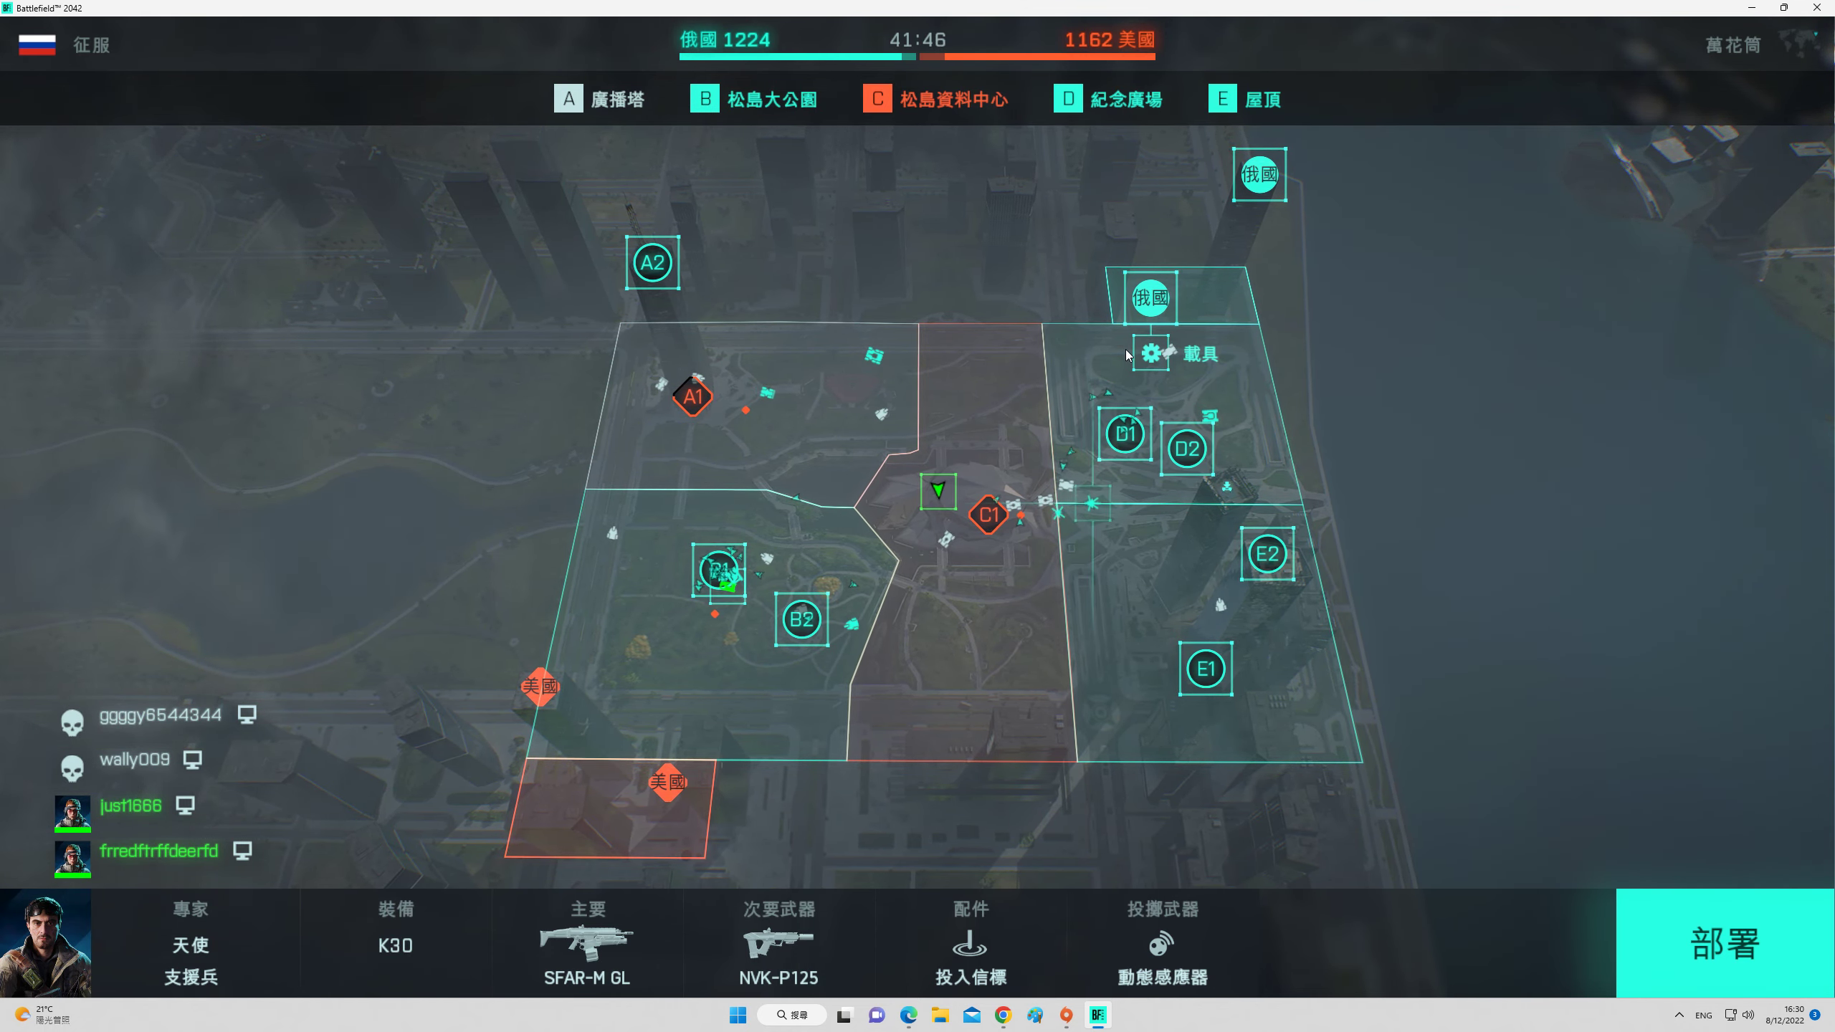
click(1134, 359)
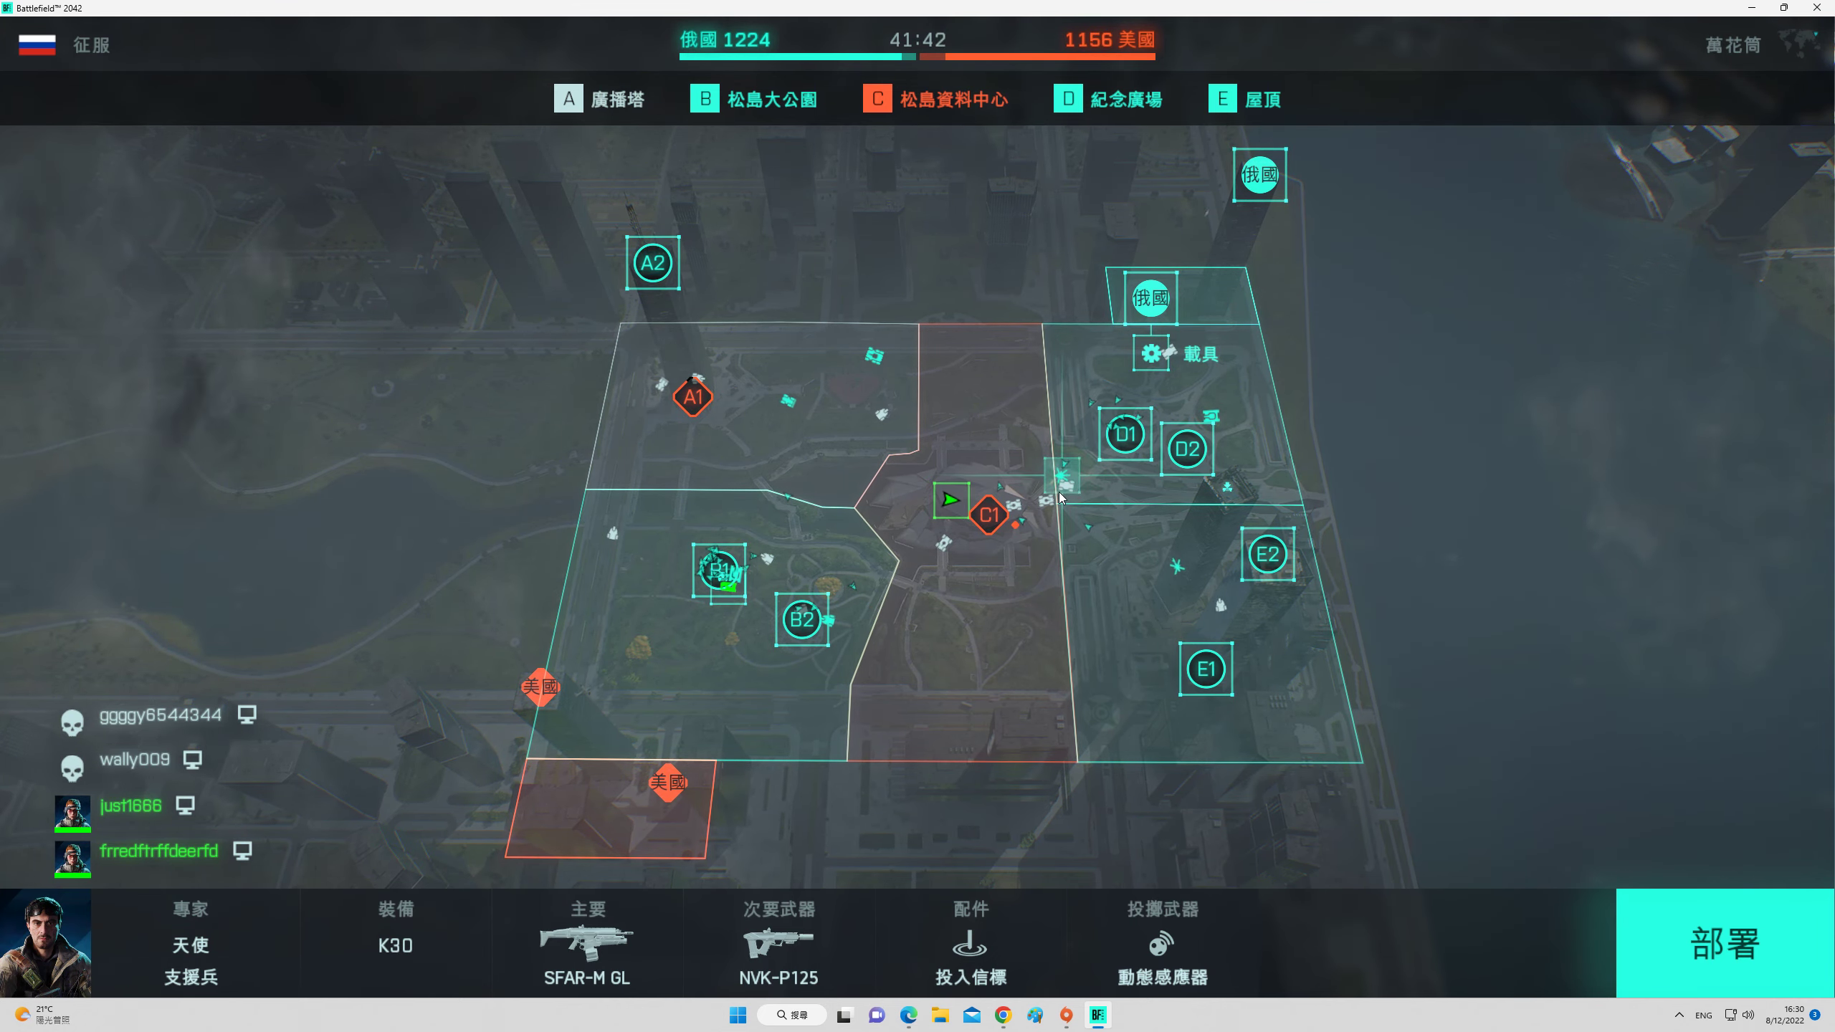
click(190, 942)
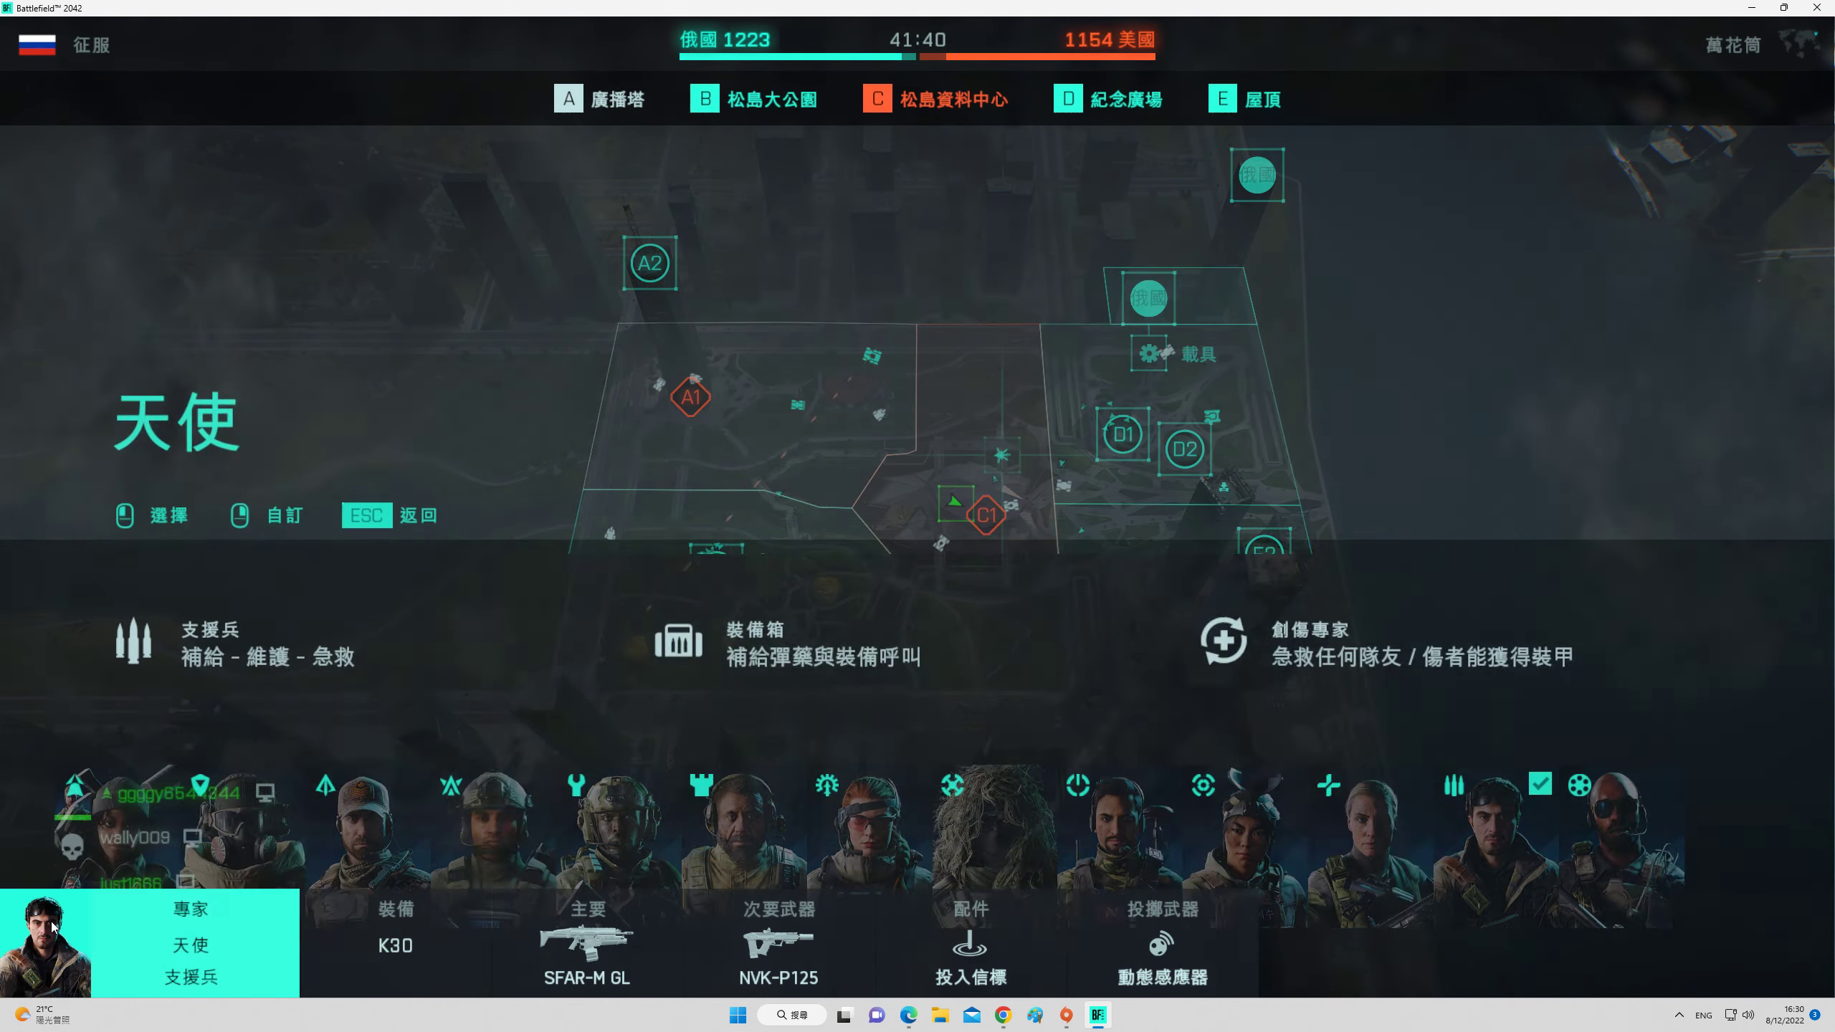
click(364, 793)
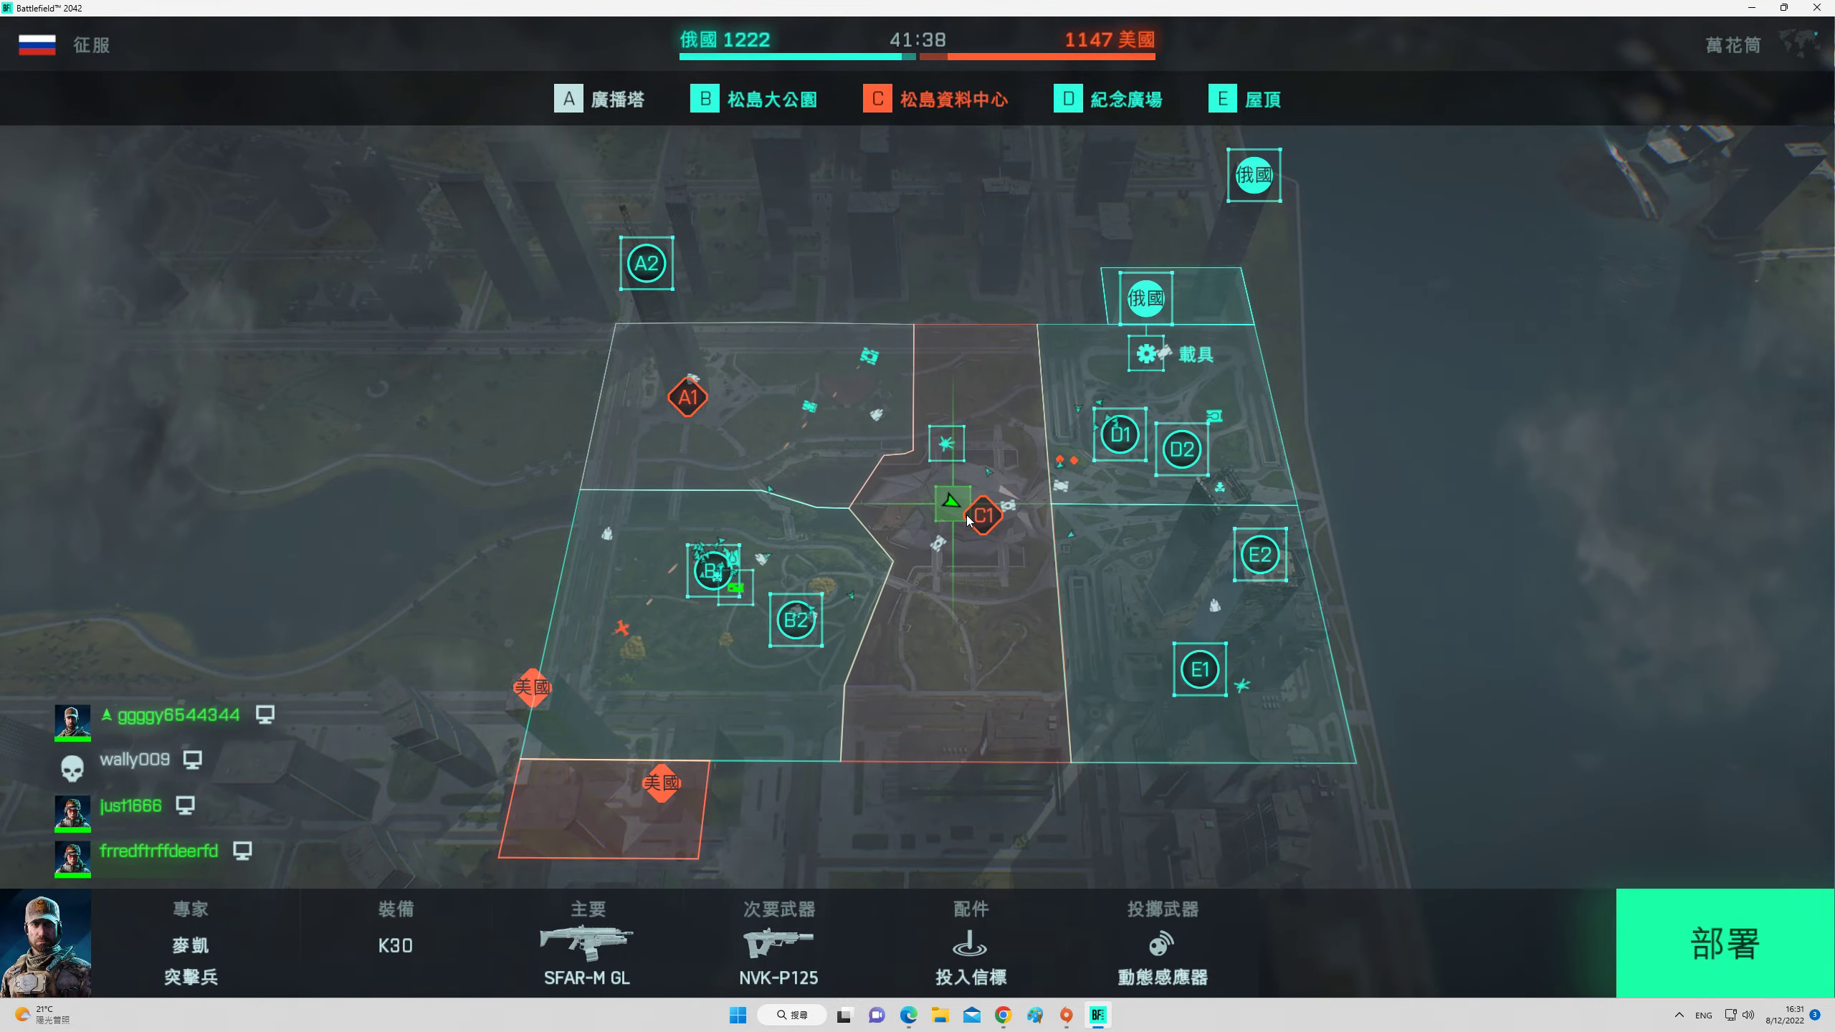
click(969, 520)
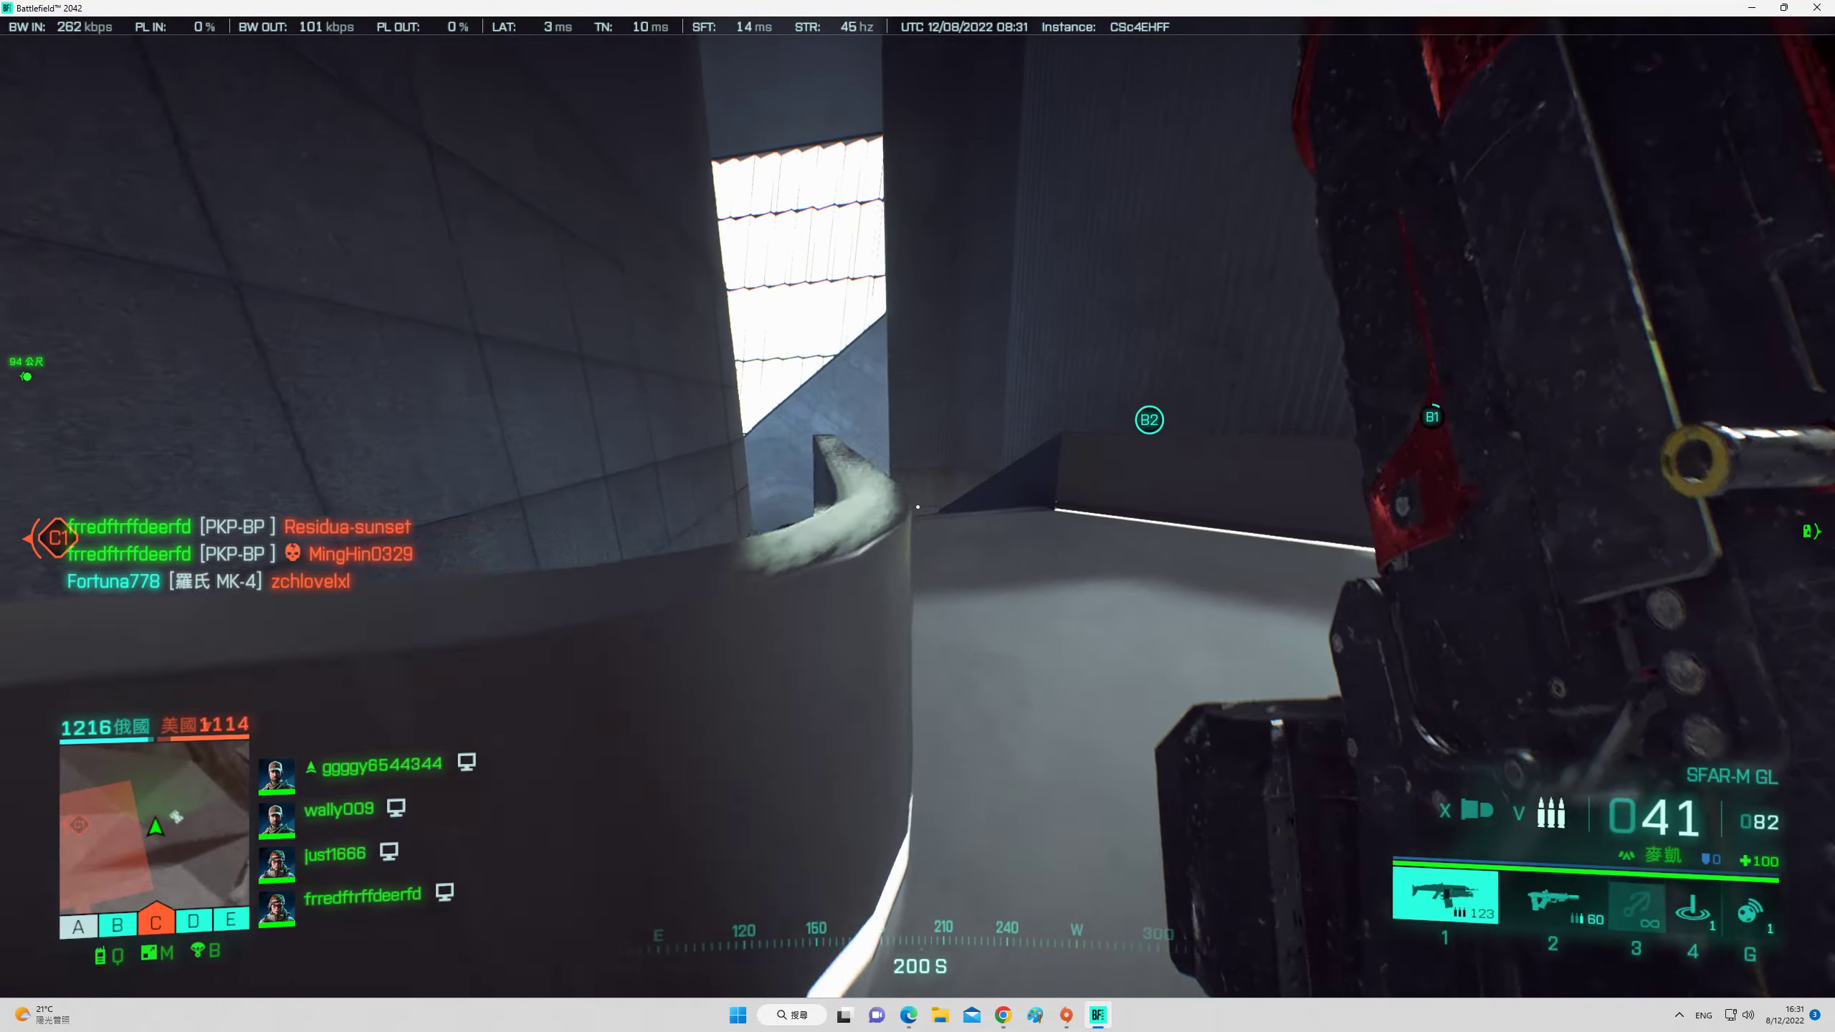
- Grapple up the C1 building, place a spawn beacon on the roof, and re-equip the rifle
key(2)
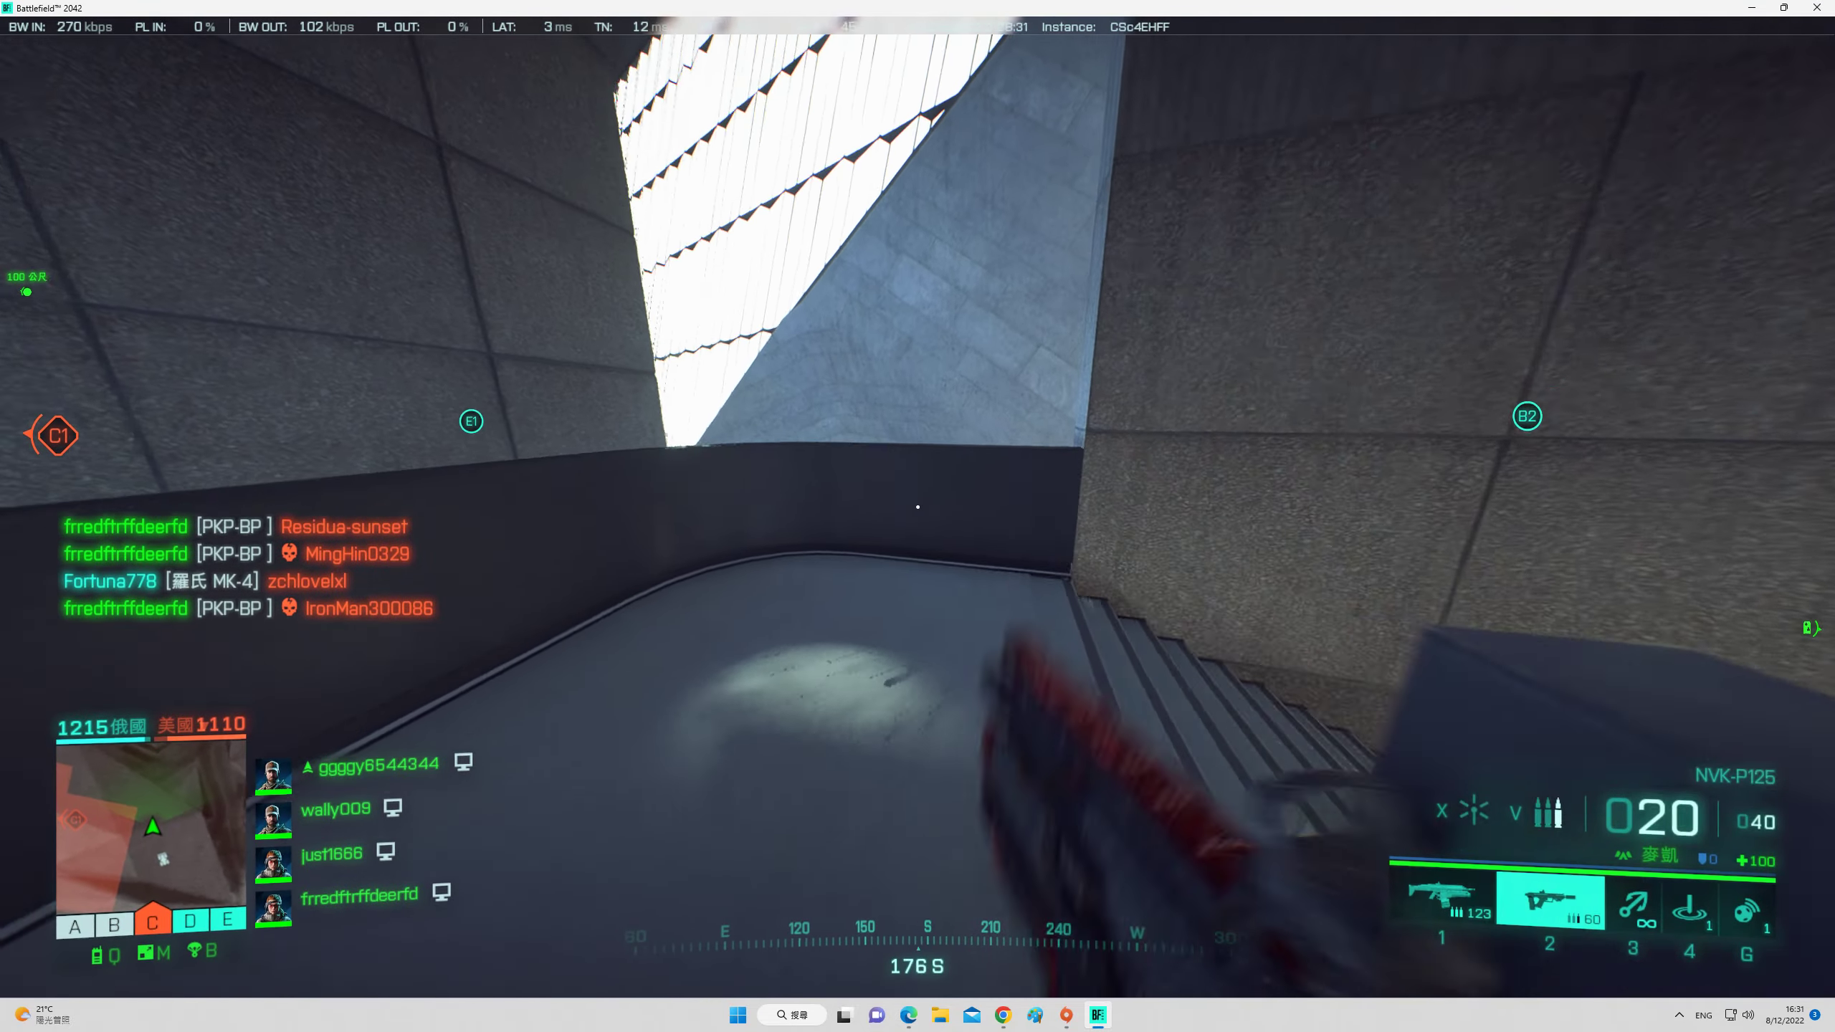
key(3)
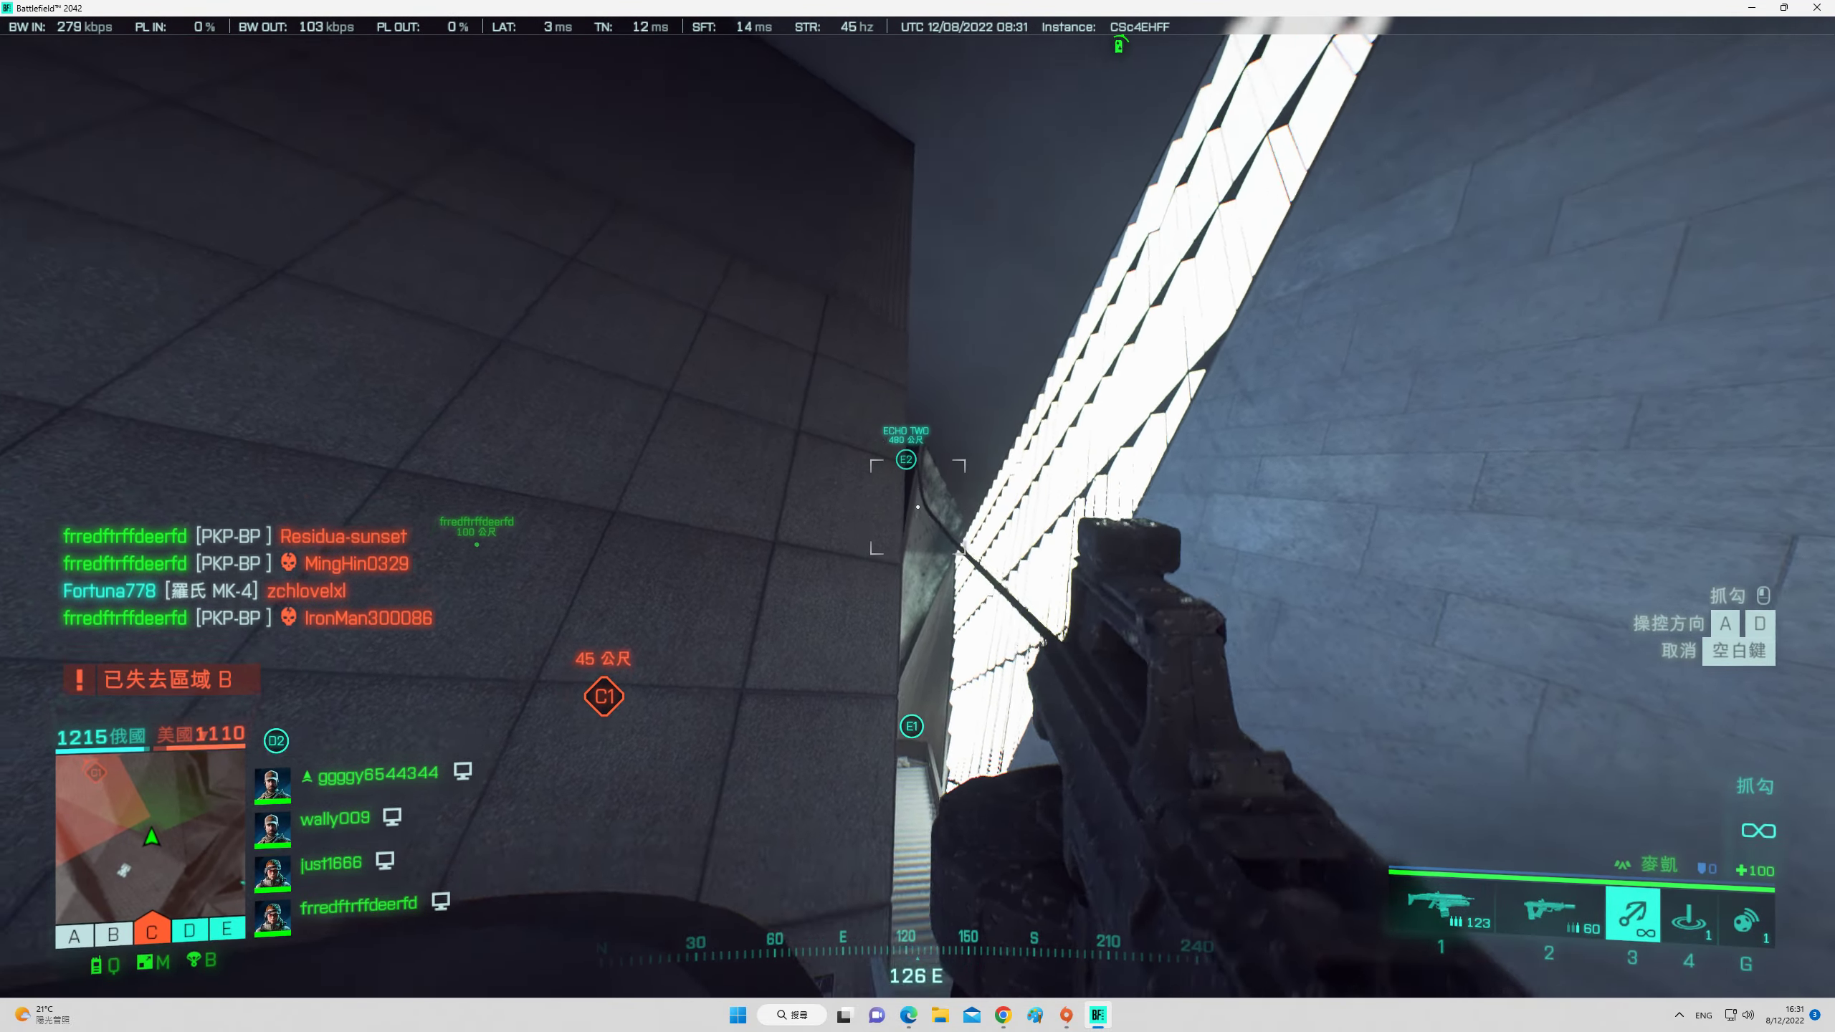
click(918, 515)
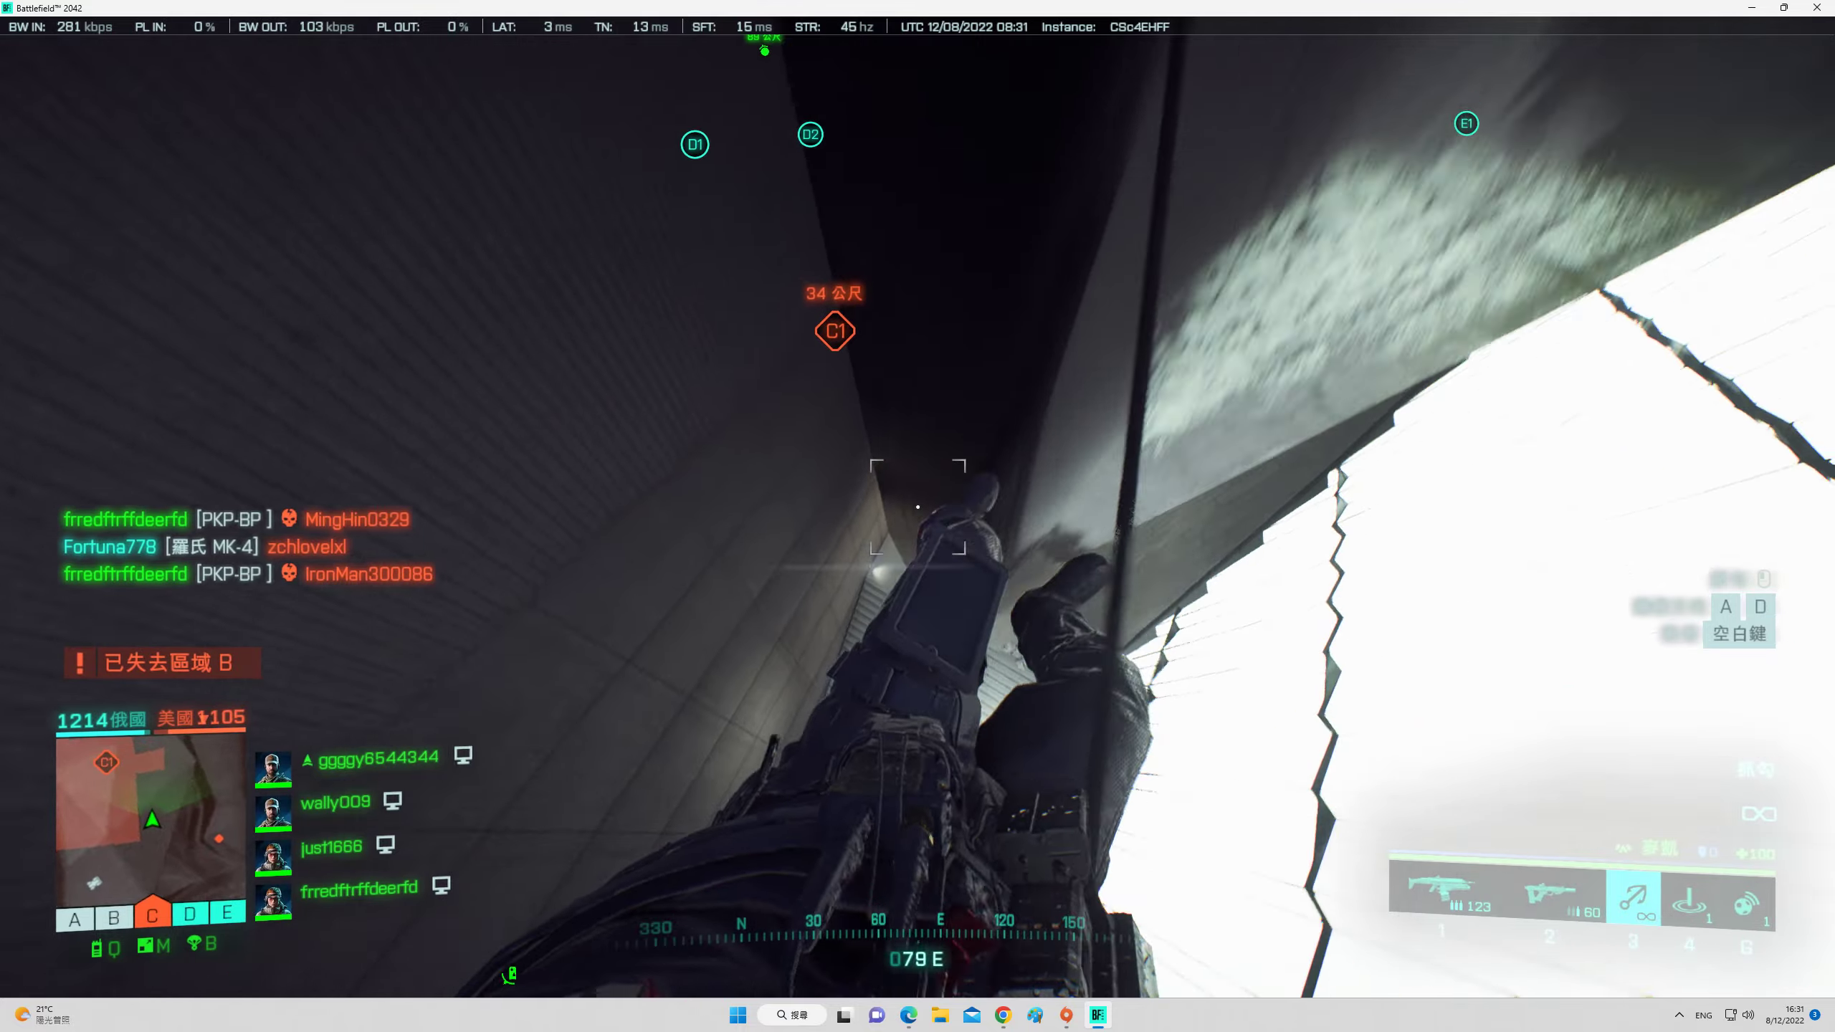
key(2)
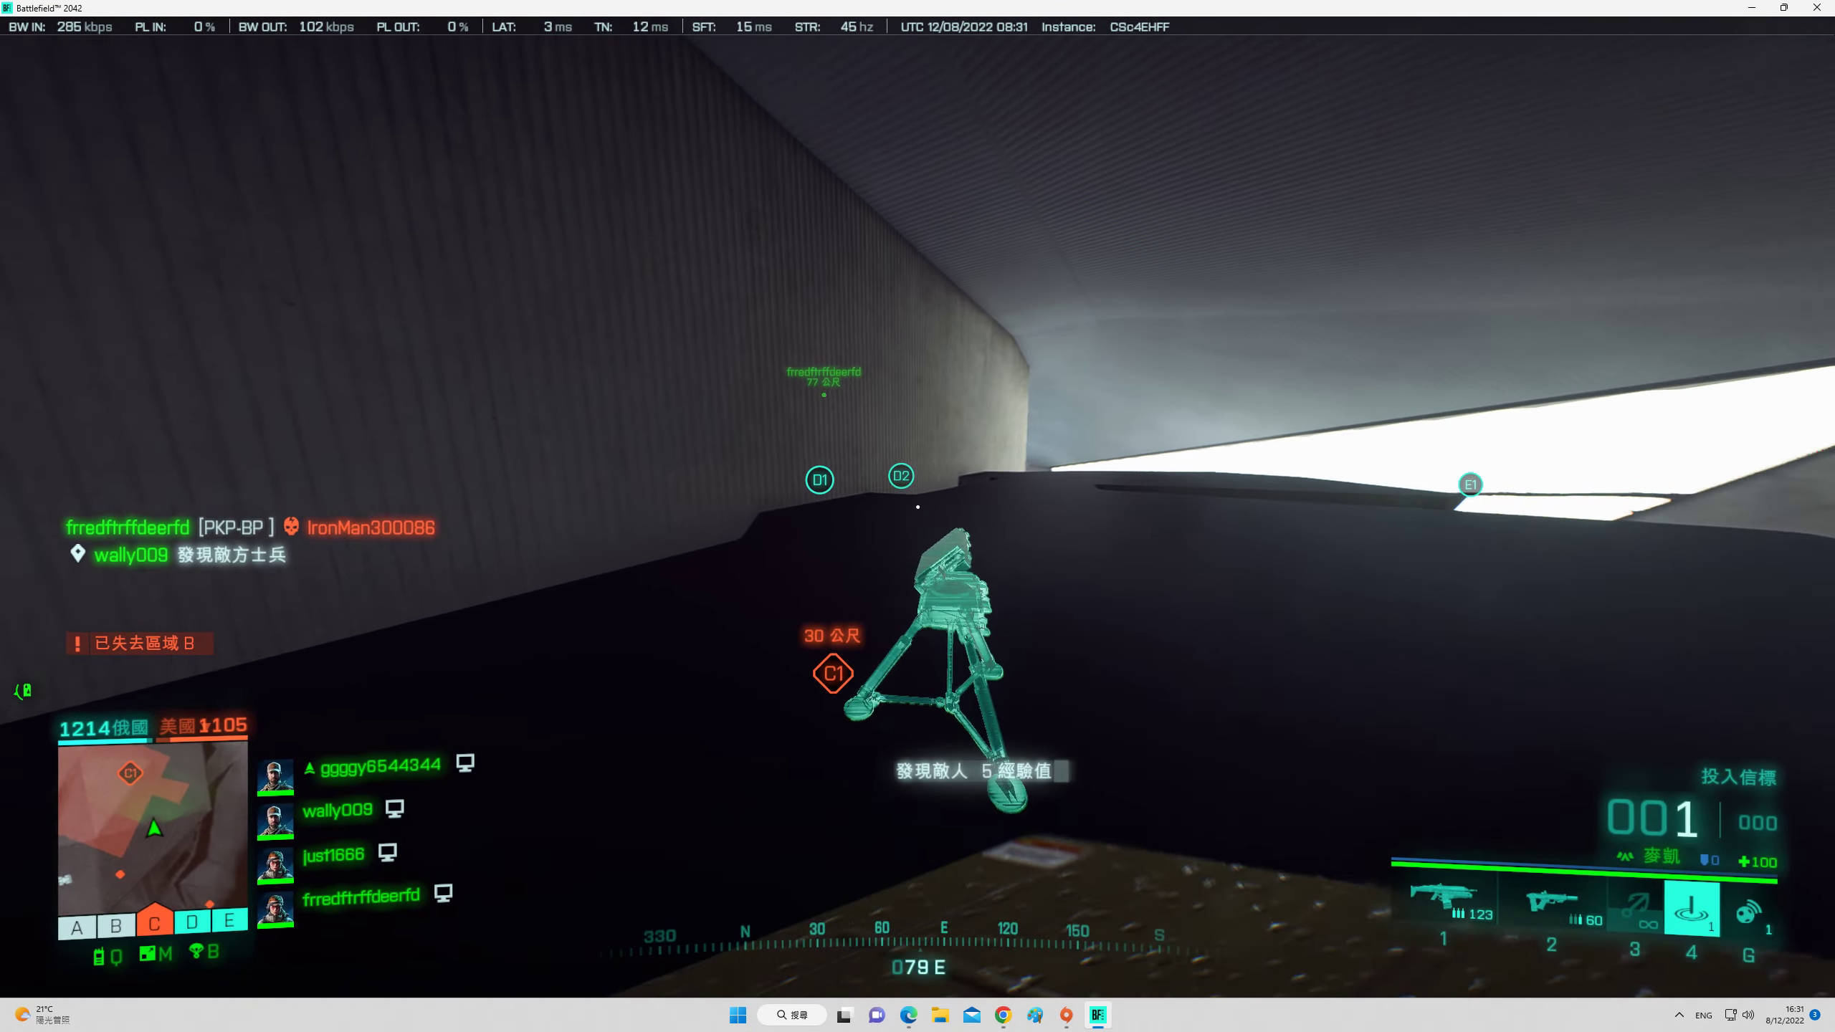
click(918, 517)
key(1)
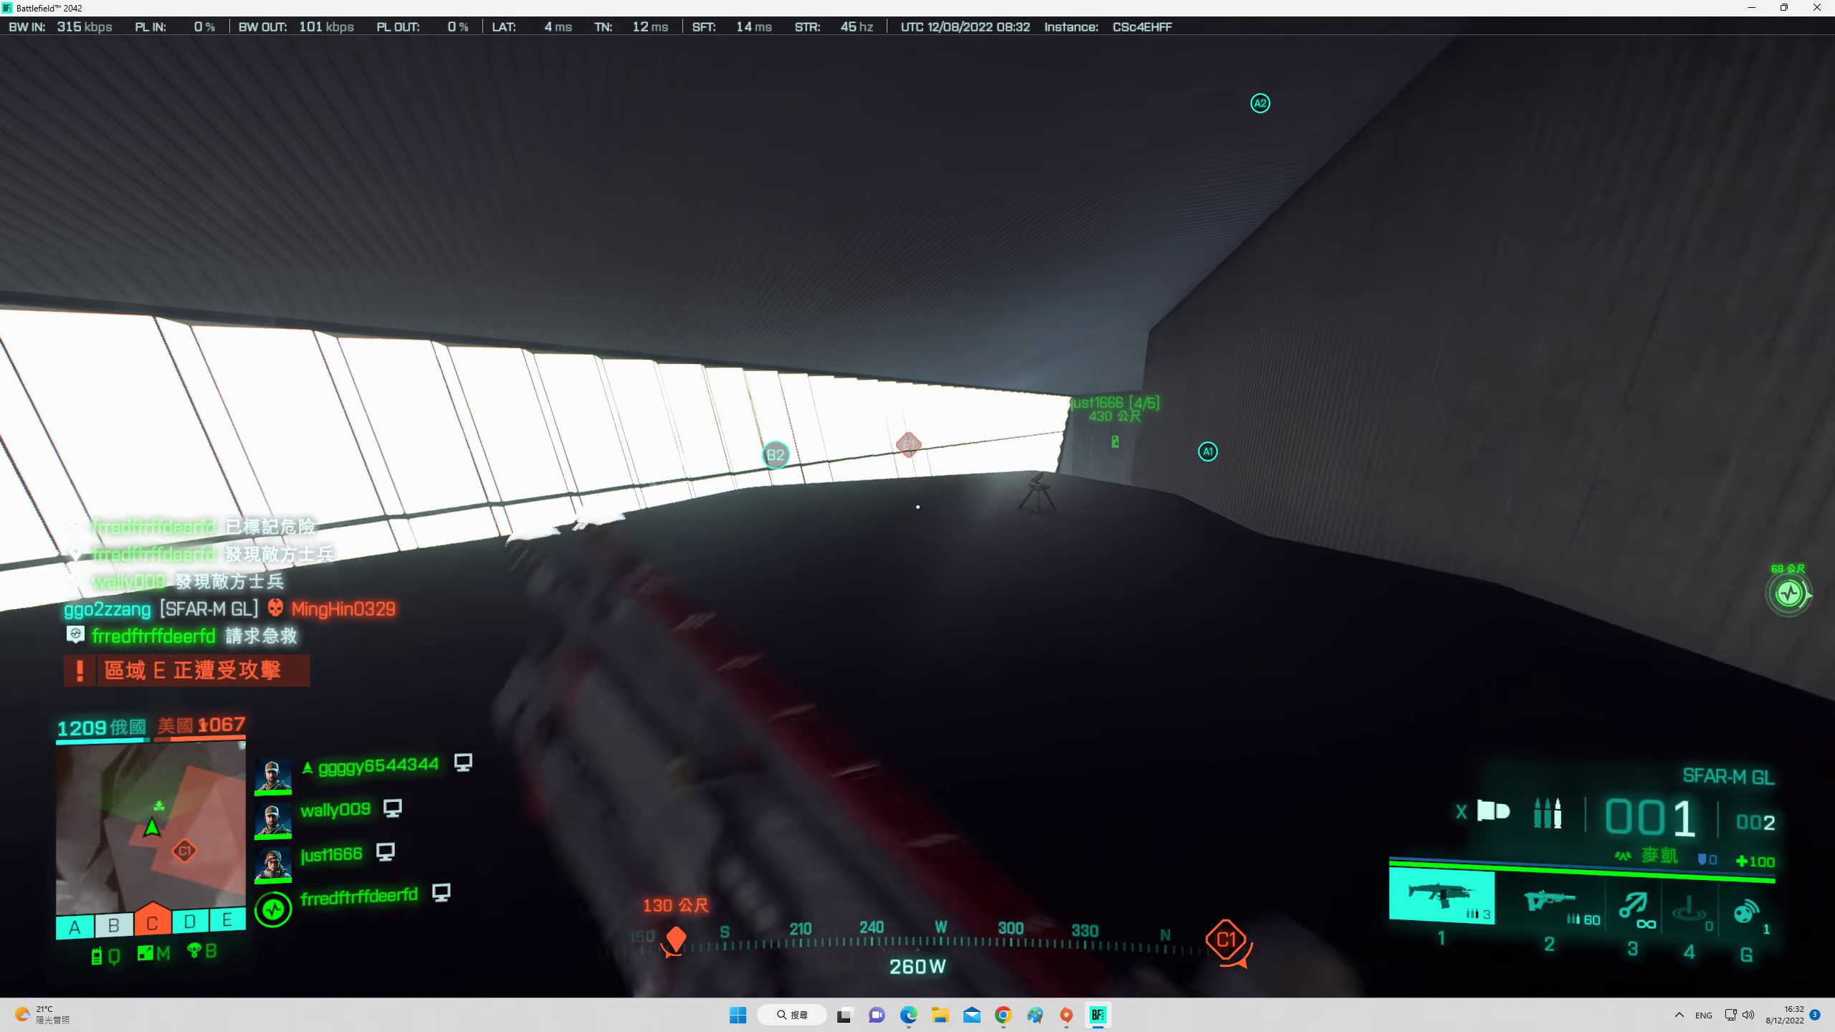
- Shoot down Jerry2688 approaching the roof, then lob and reload a grenade at enemies below
key(r)
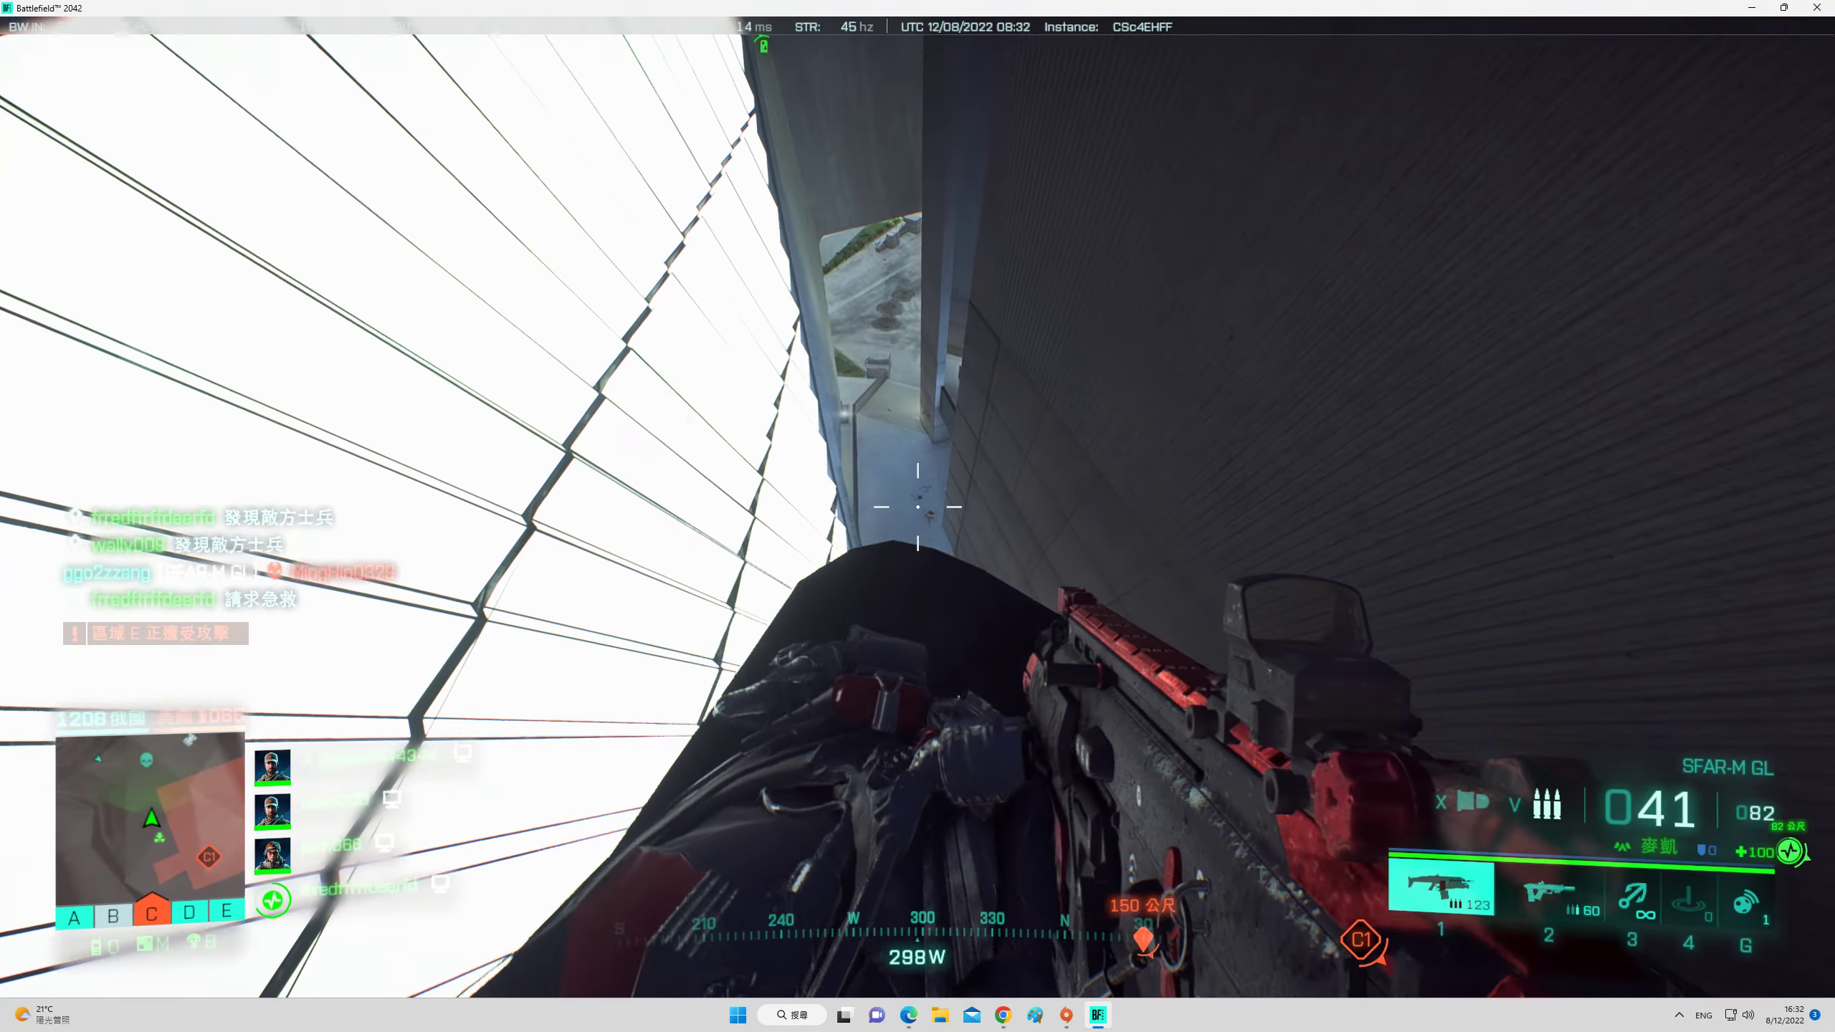
right_click(918, 516)
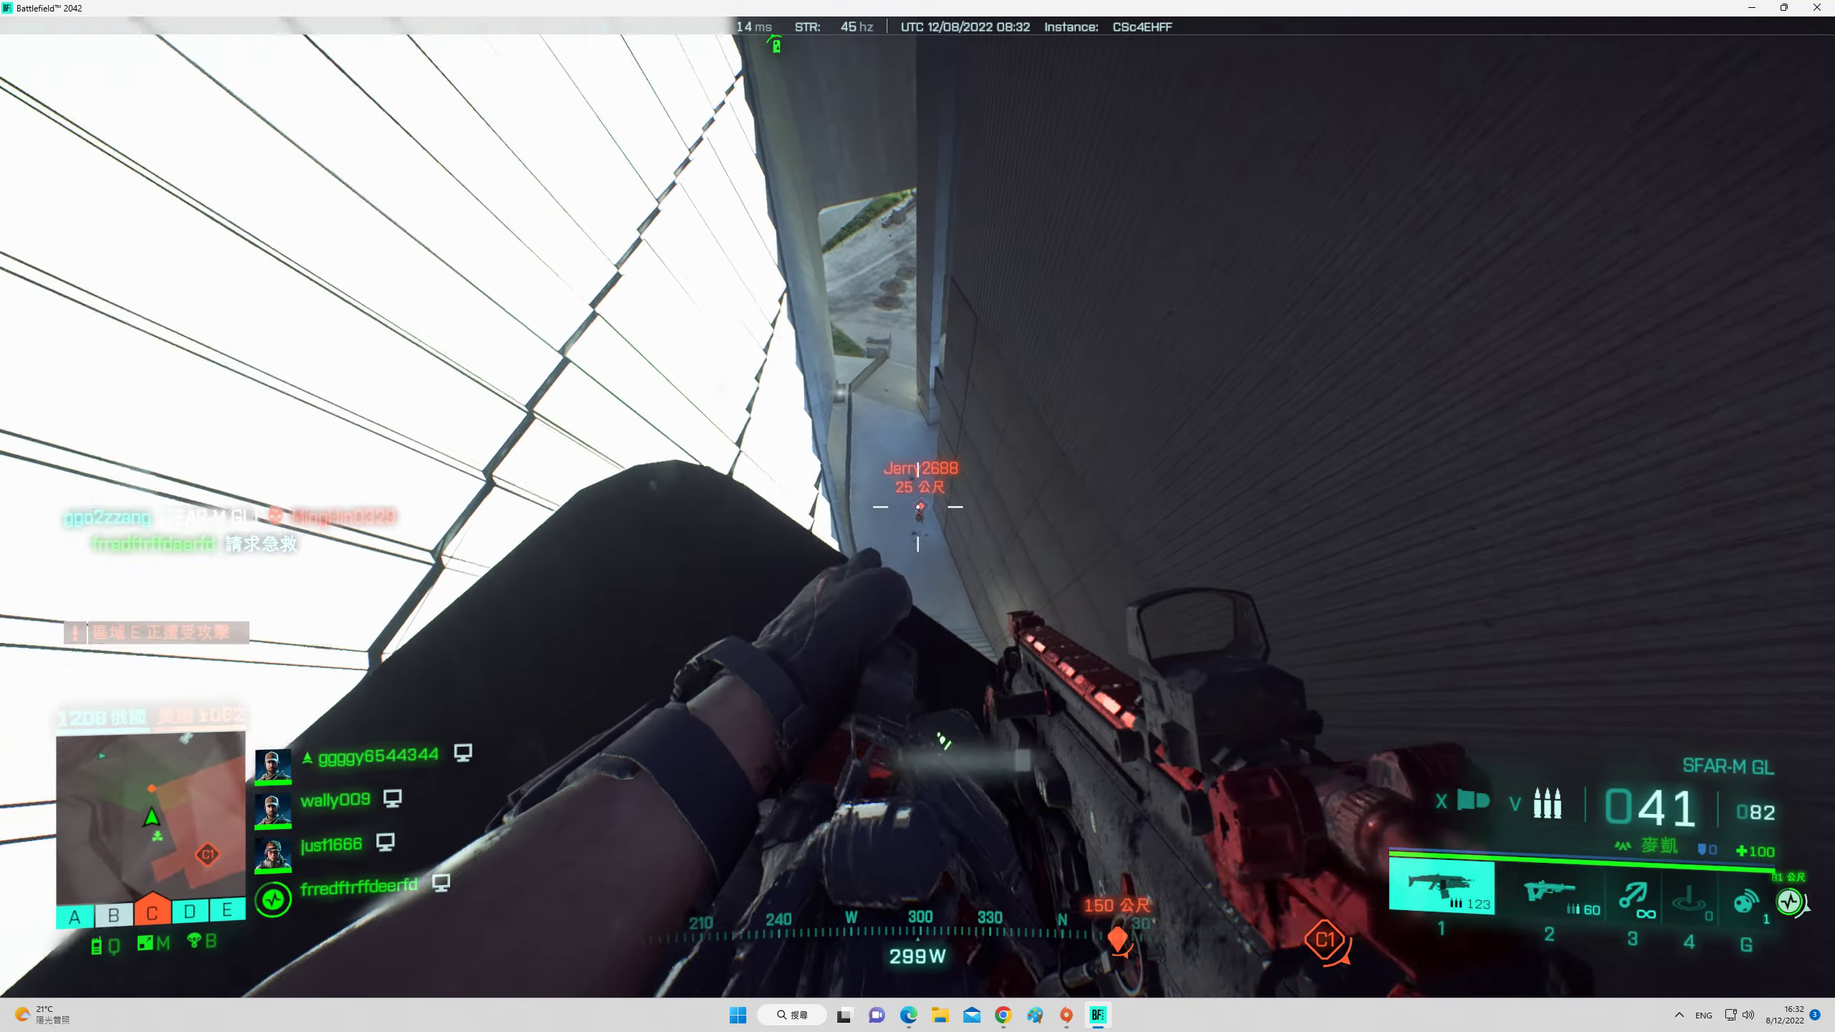
click(917, 517)
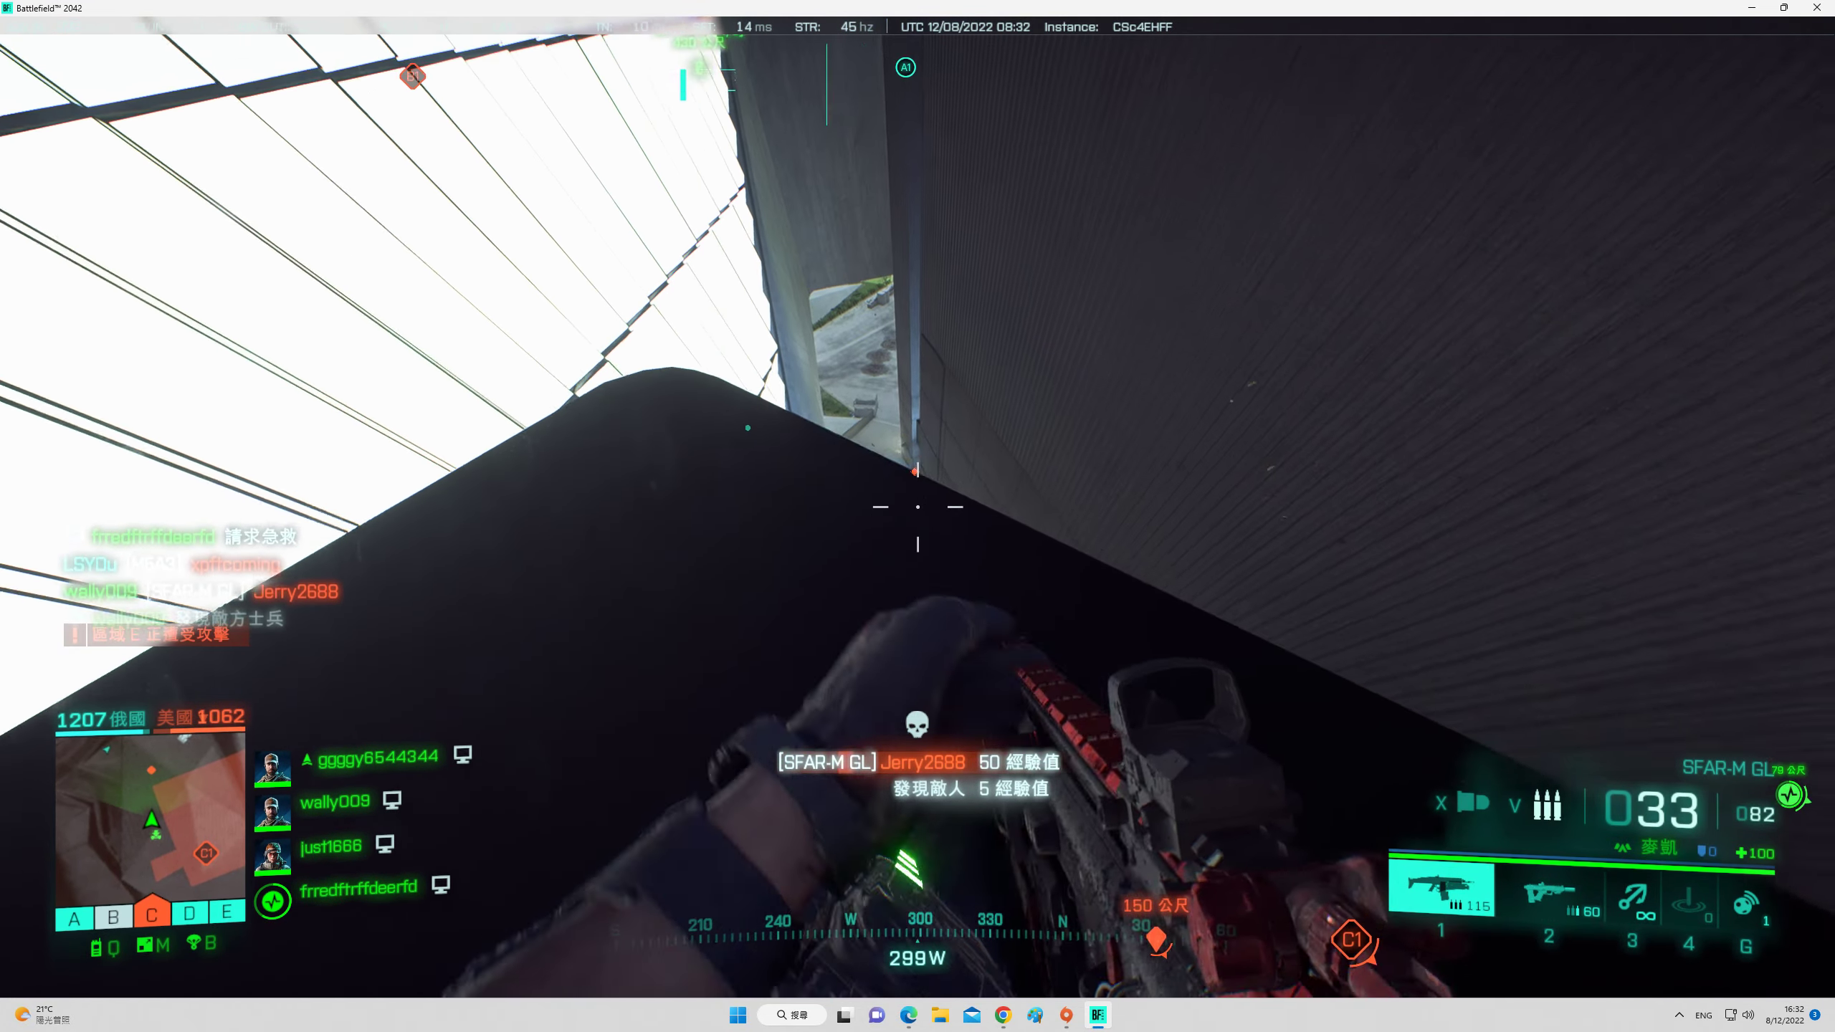
click(917, 517)
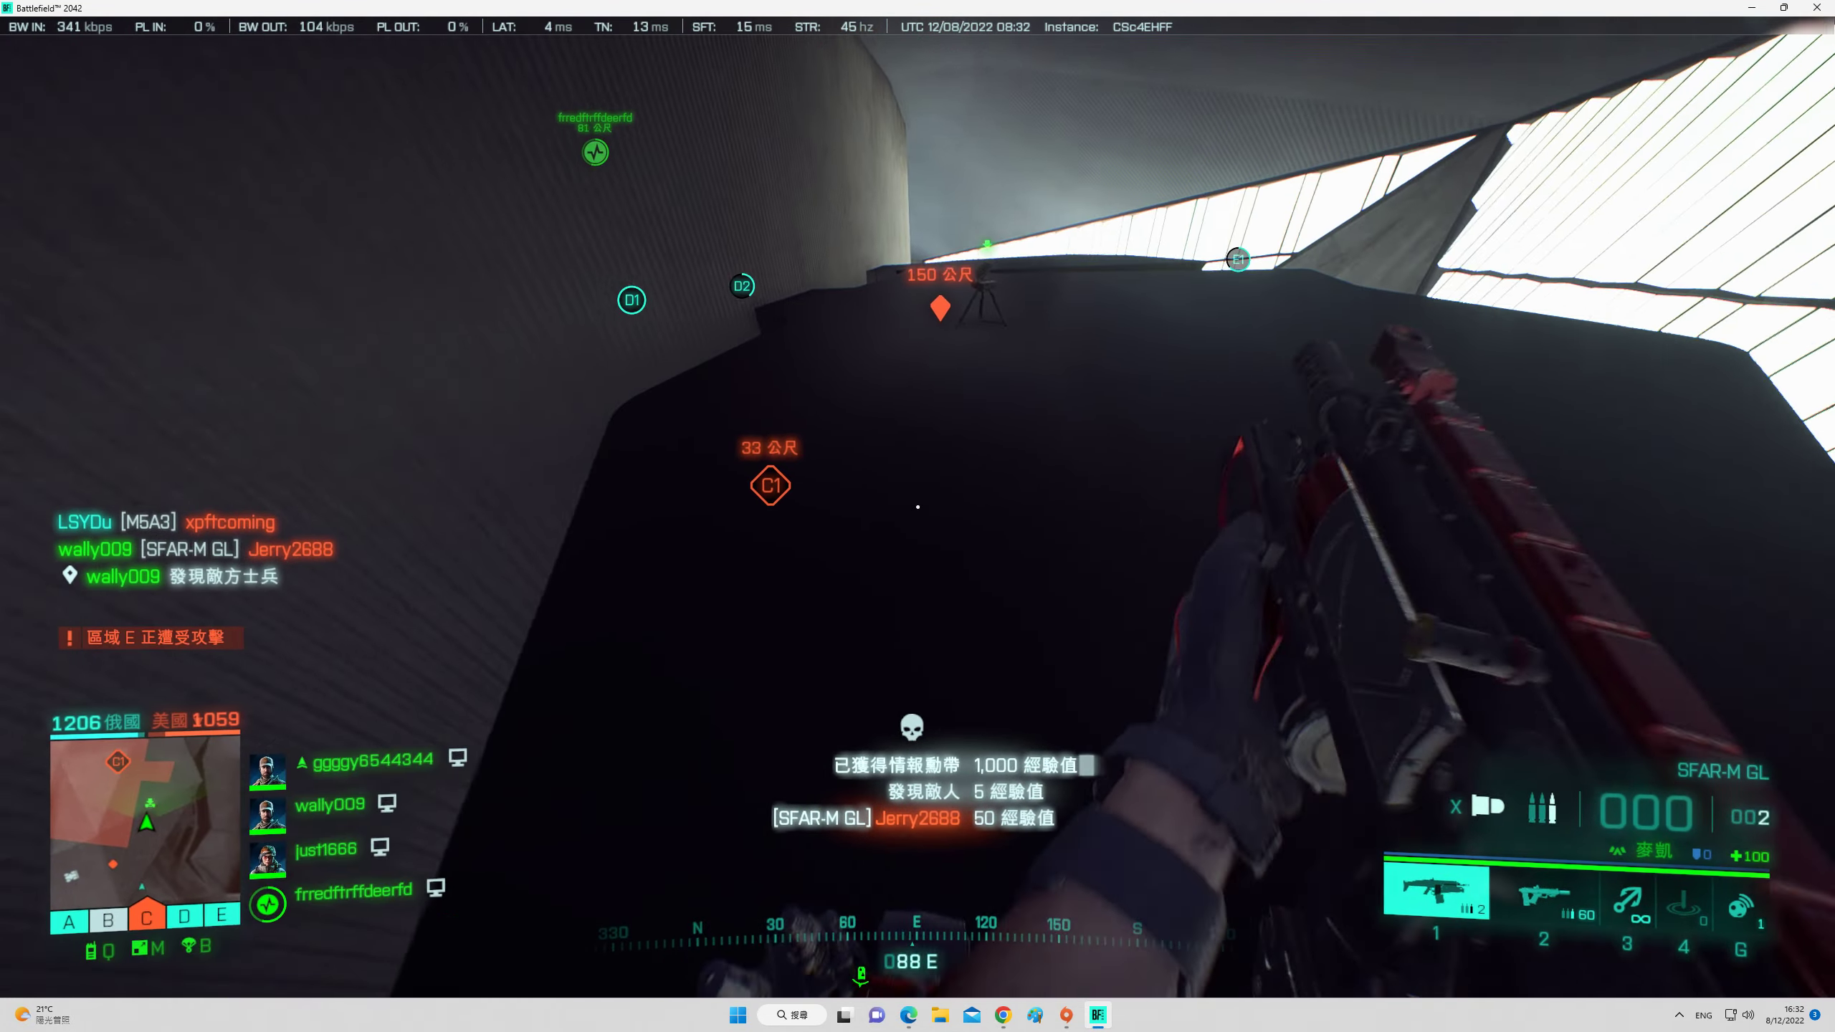
key(r)
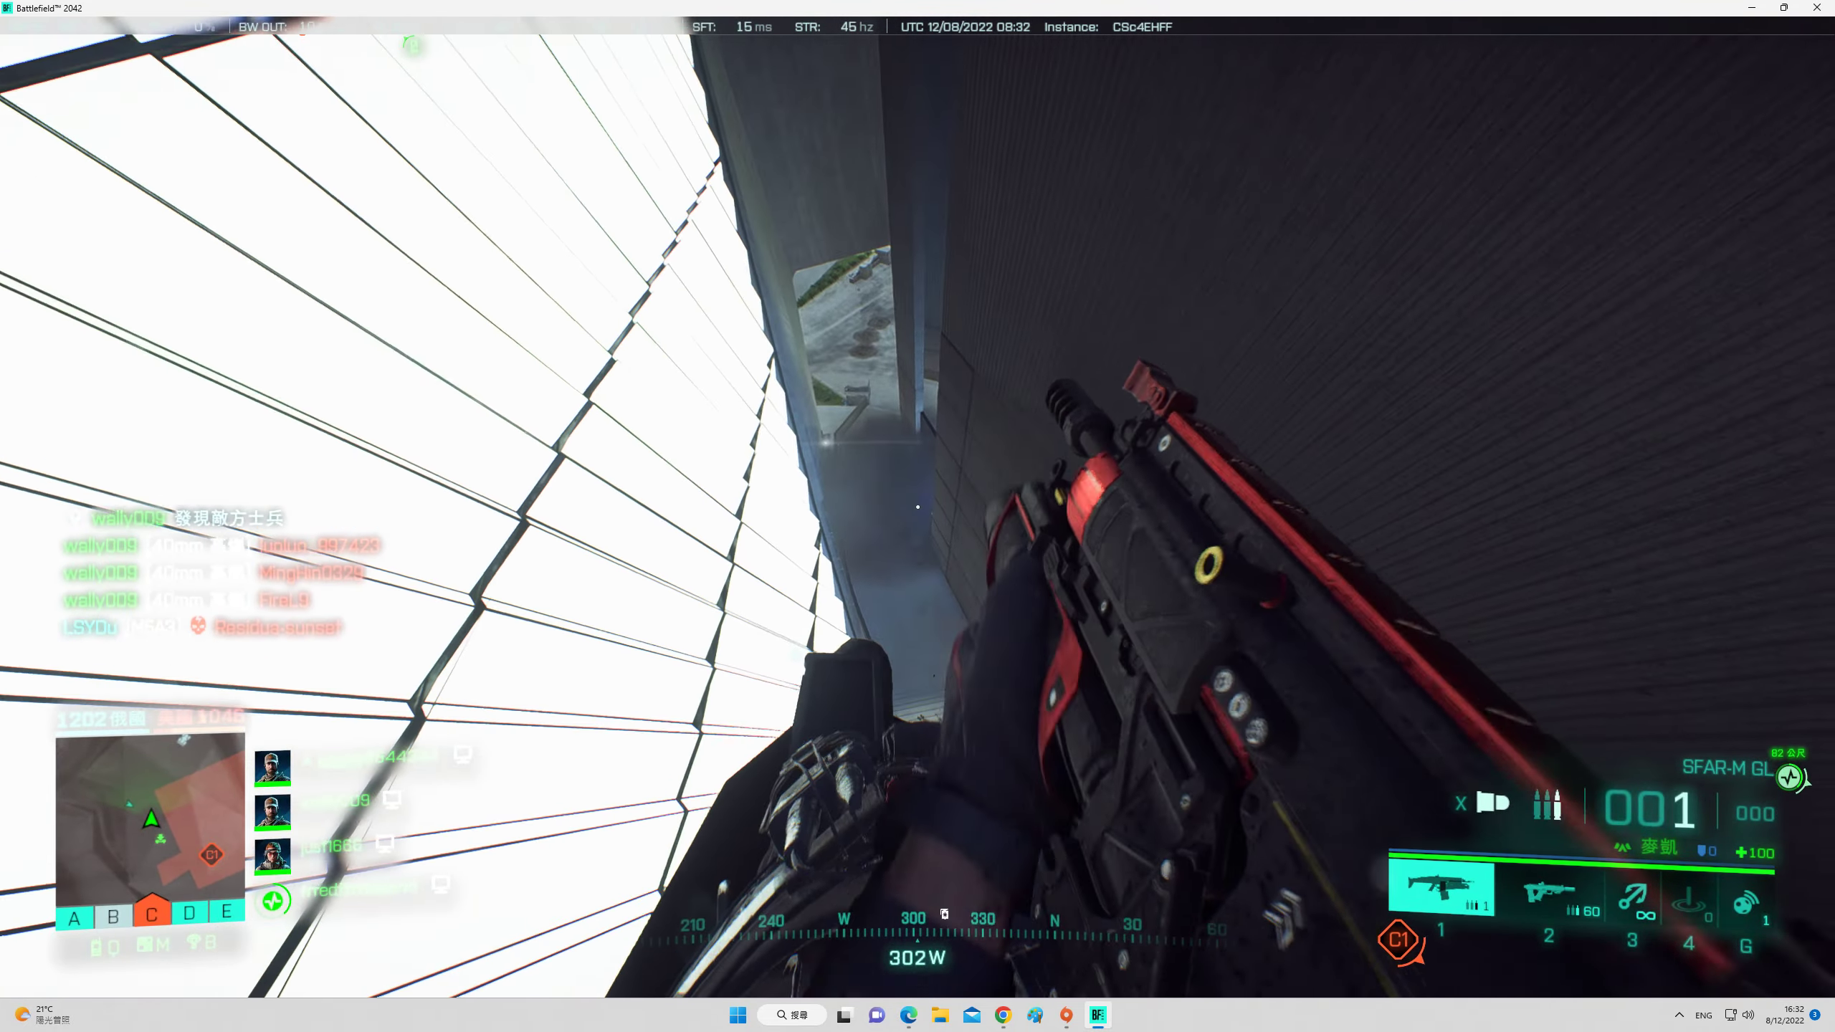
- Toggle the rifle's attachments and fire another grenade at the attackers
key(2)
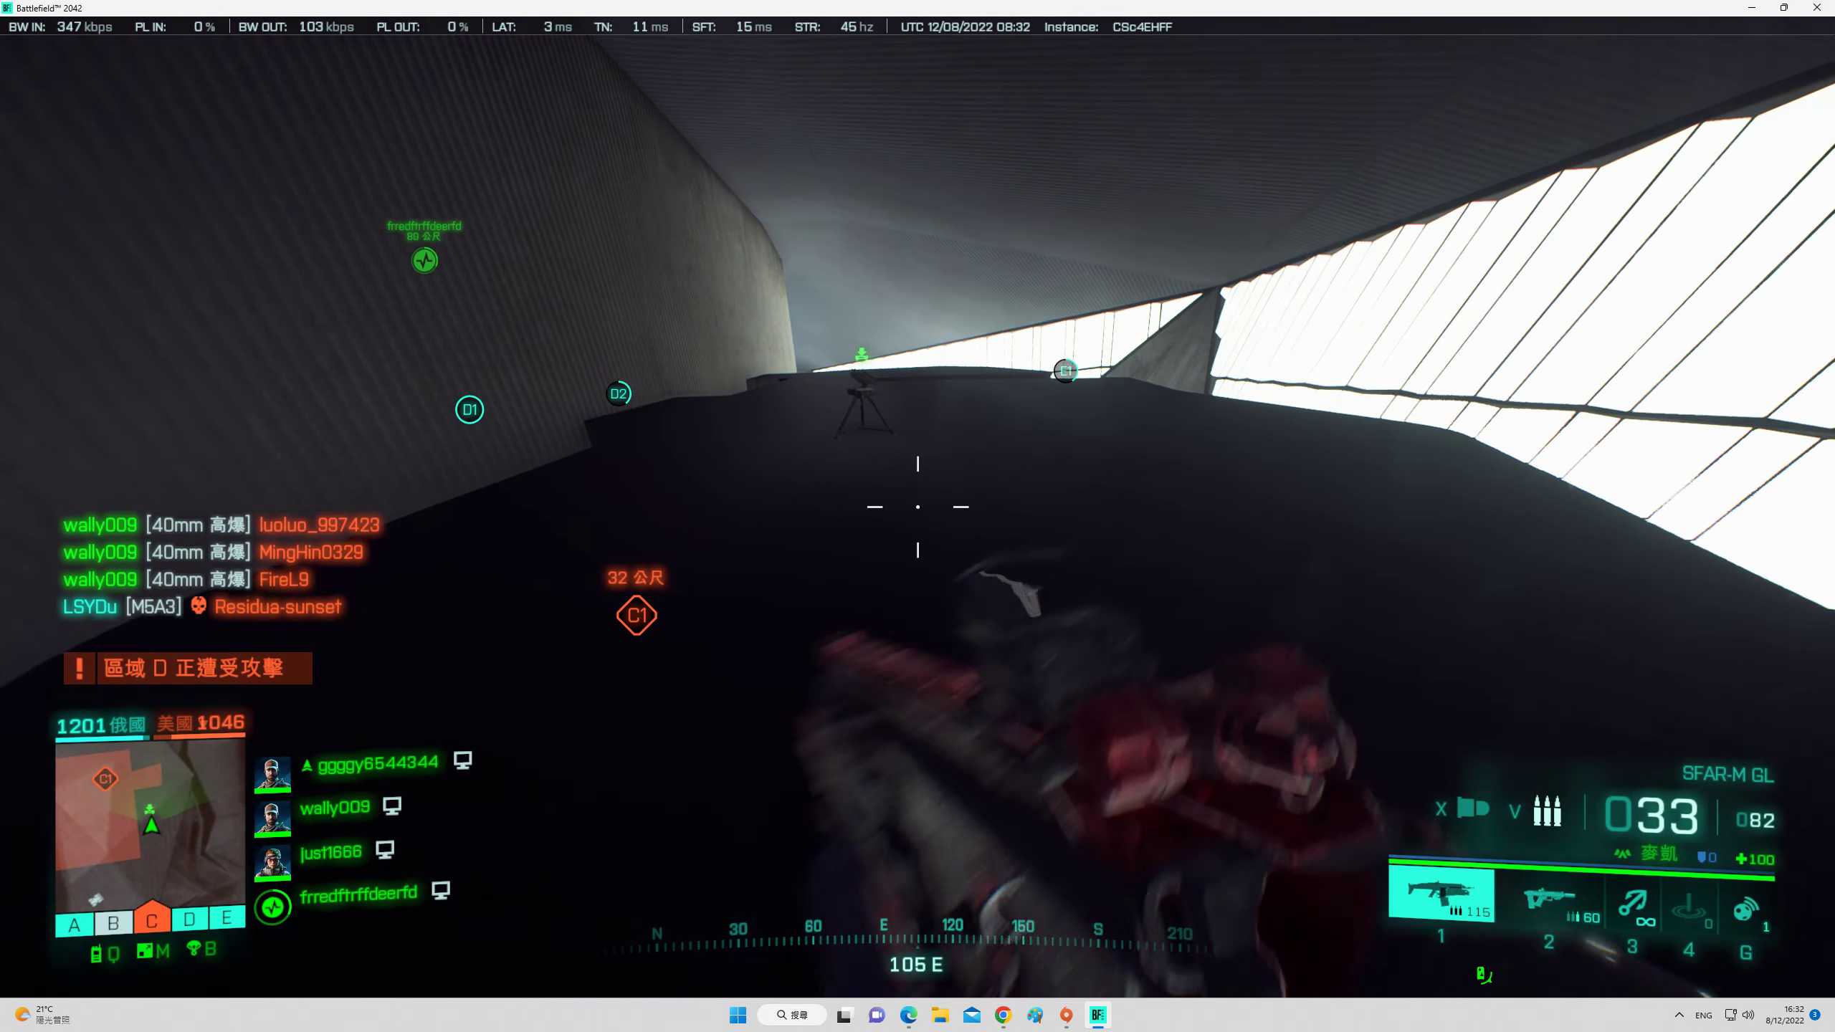
key(t)
key(t)
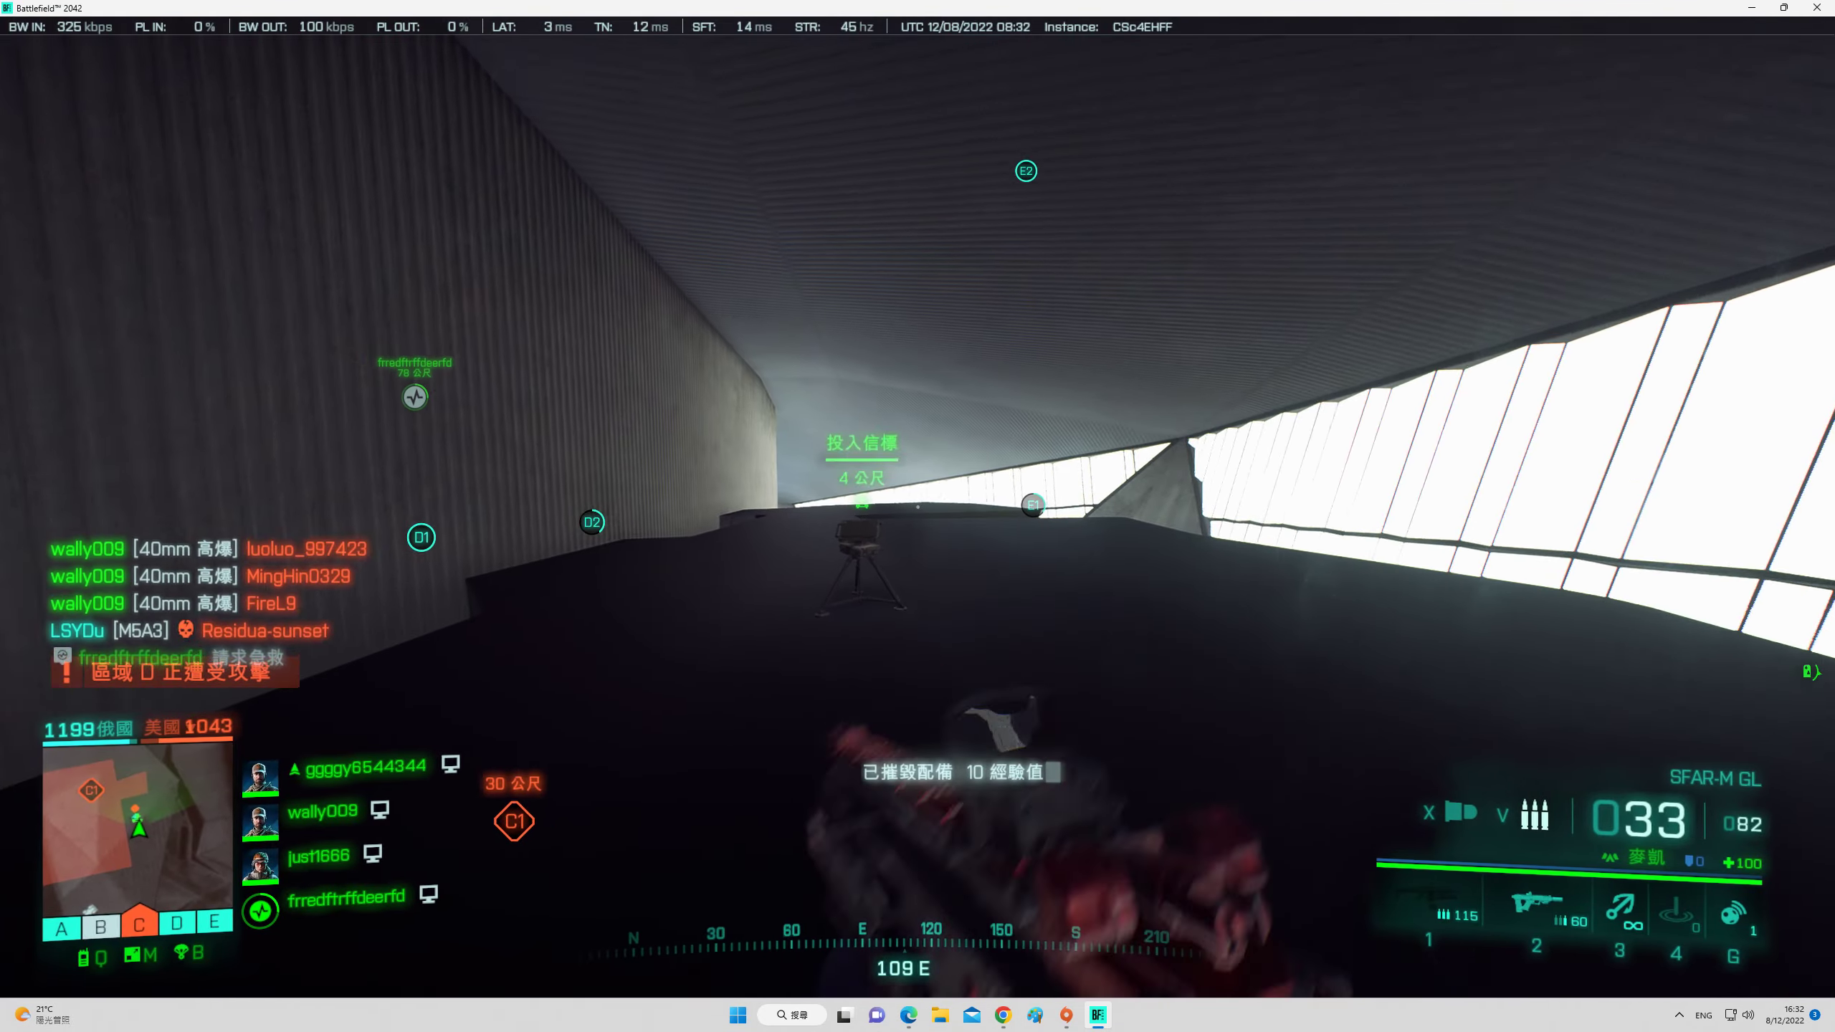
key(2)
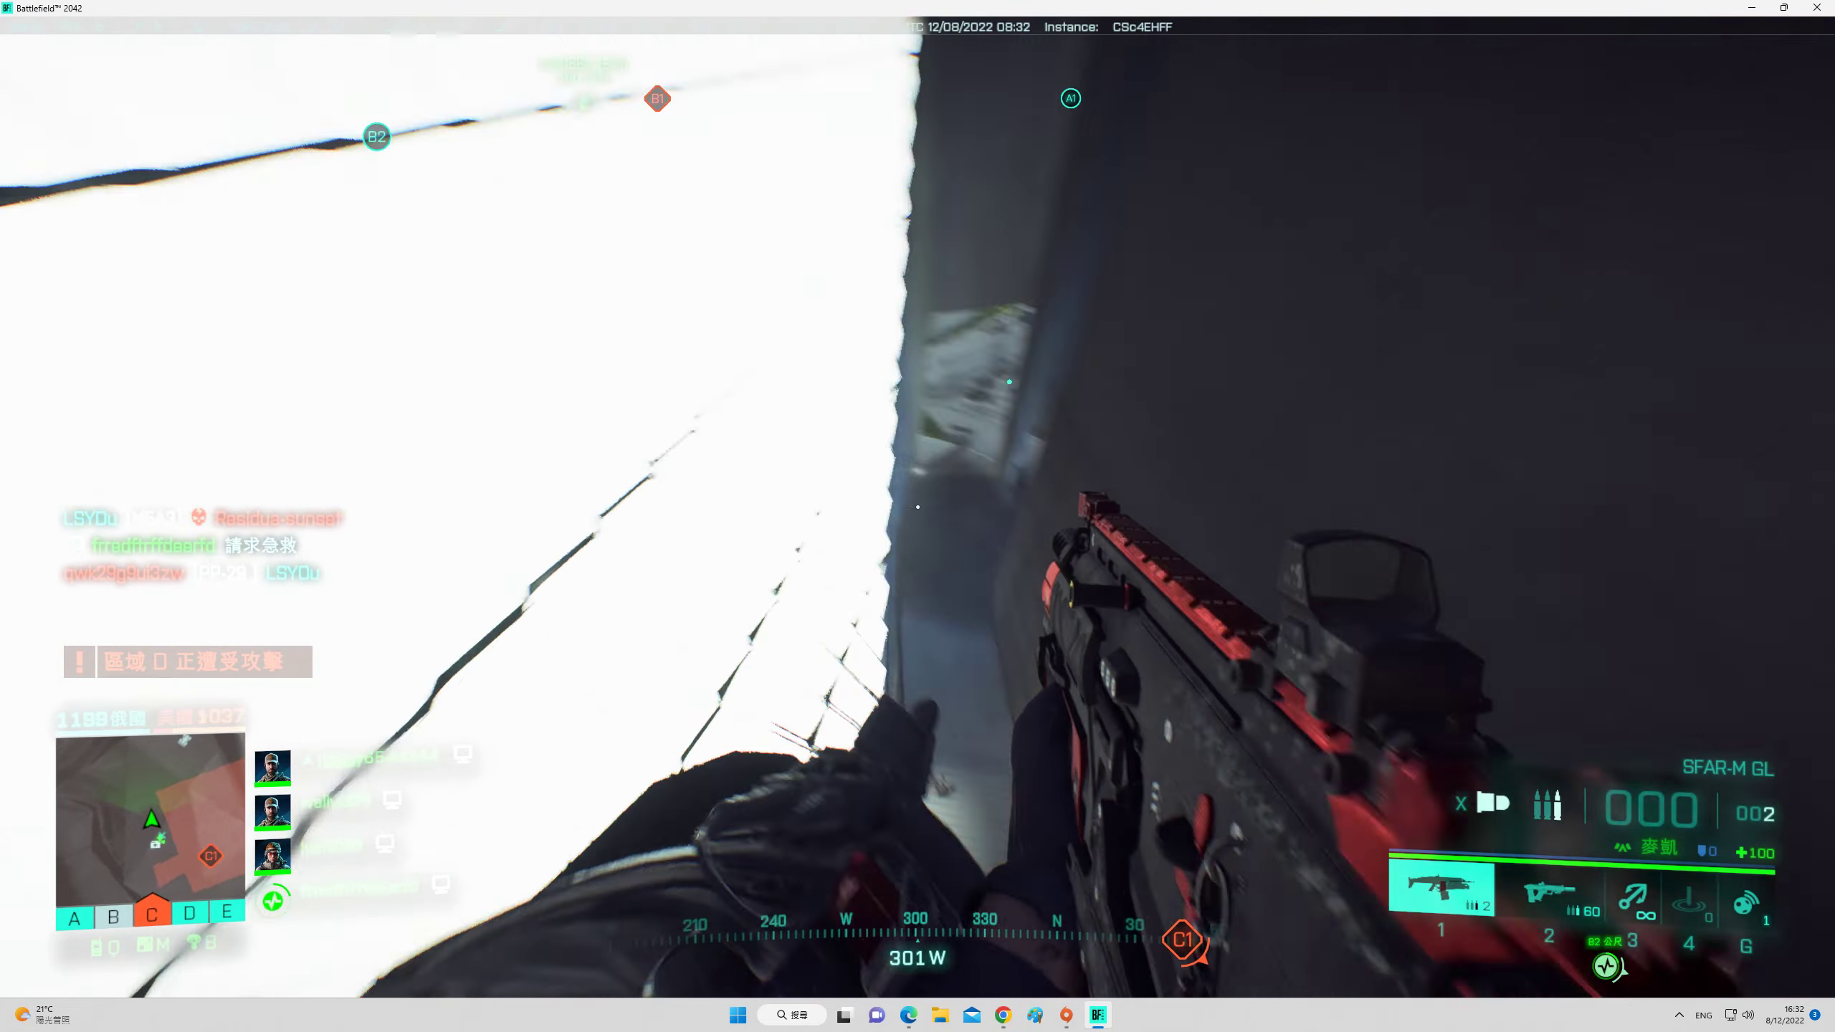
click(917, 506)
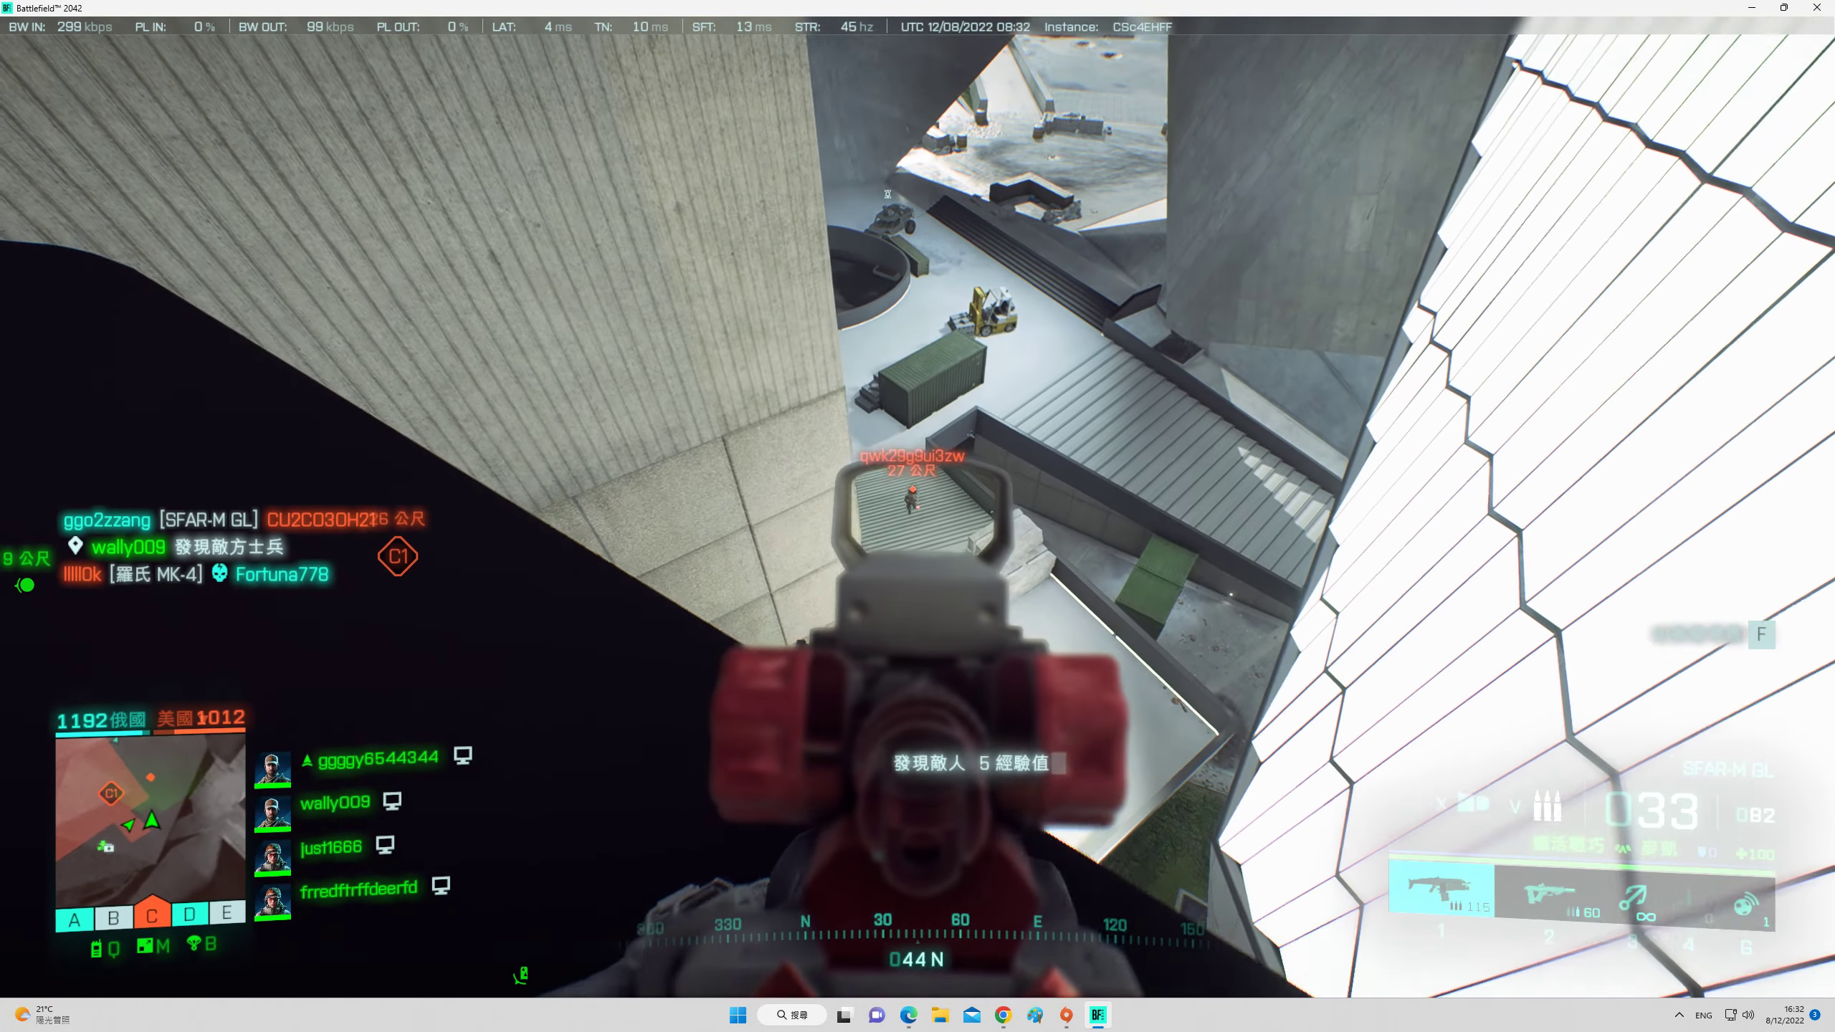
- Gun down enemies in the gap and plaza below, checking the scoreboard once
drag(917, 516, 917, 516)
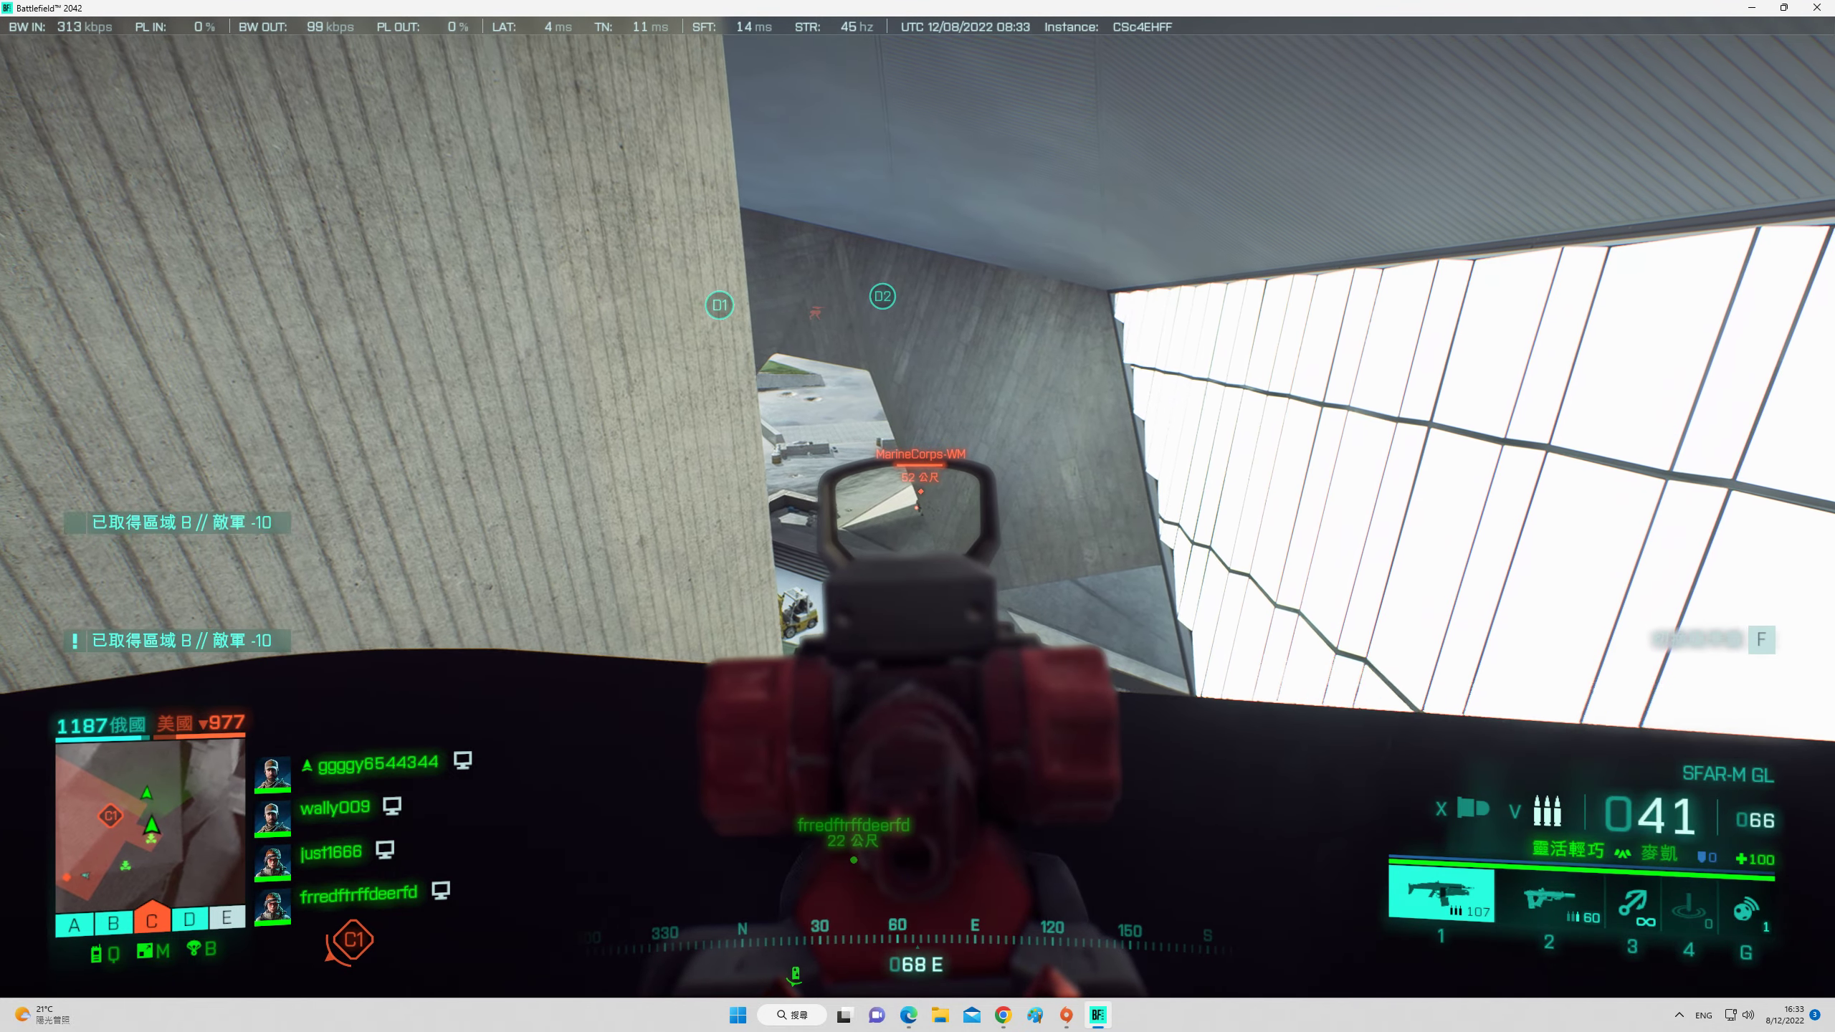
click(918, 516)
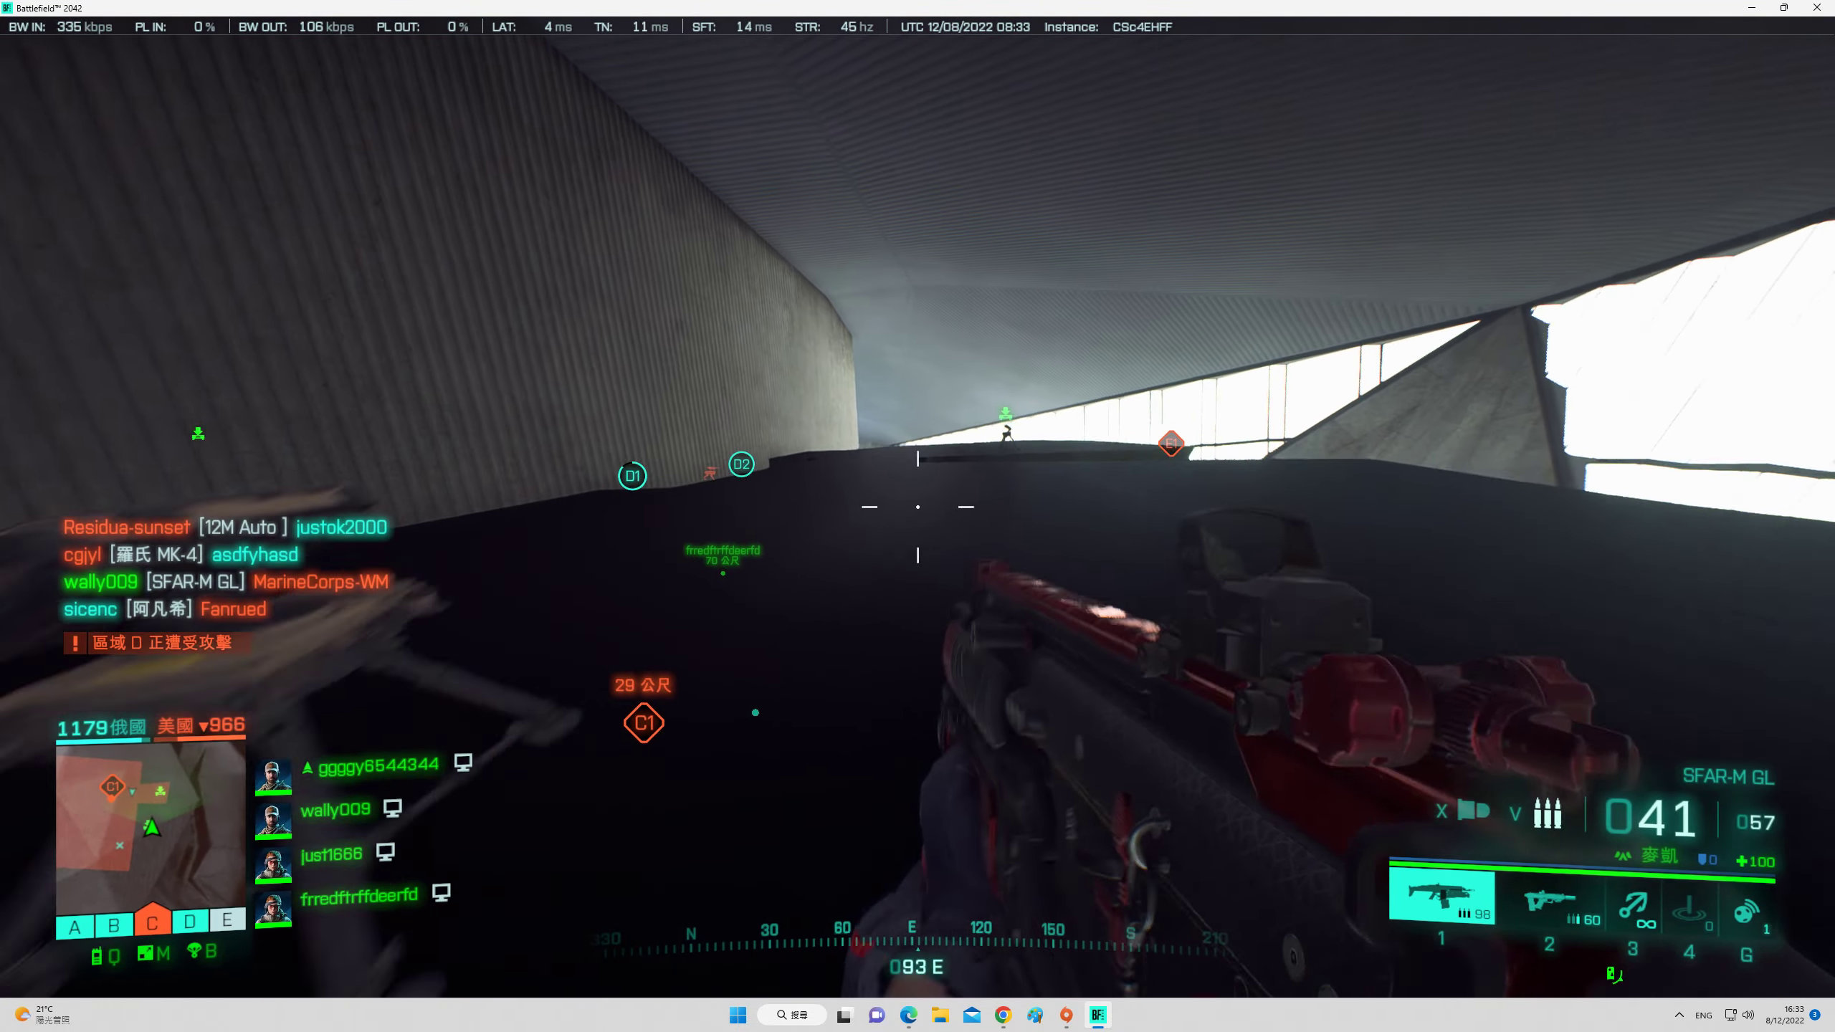
key(Tab)
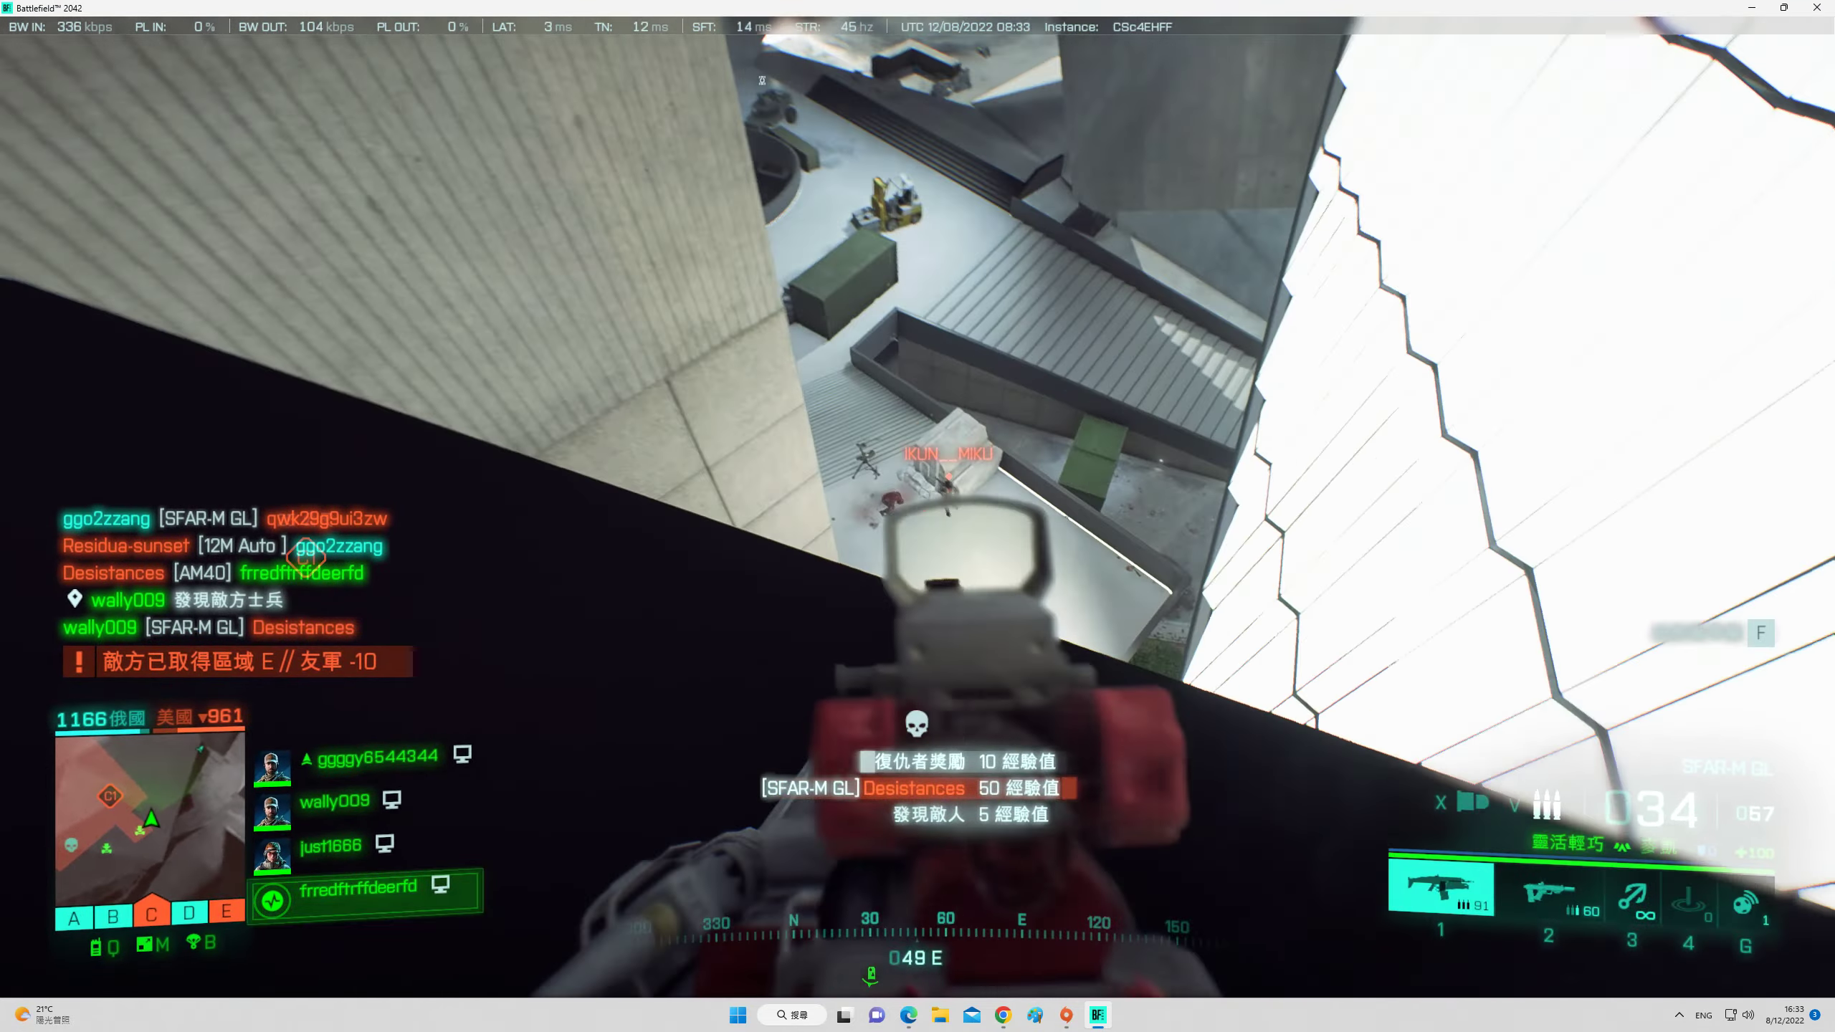
drag(918, 517, 918, 516)
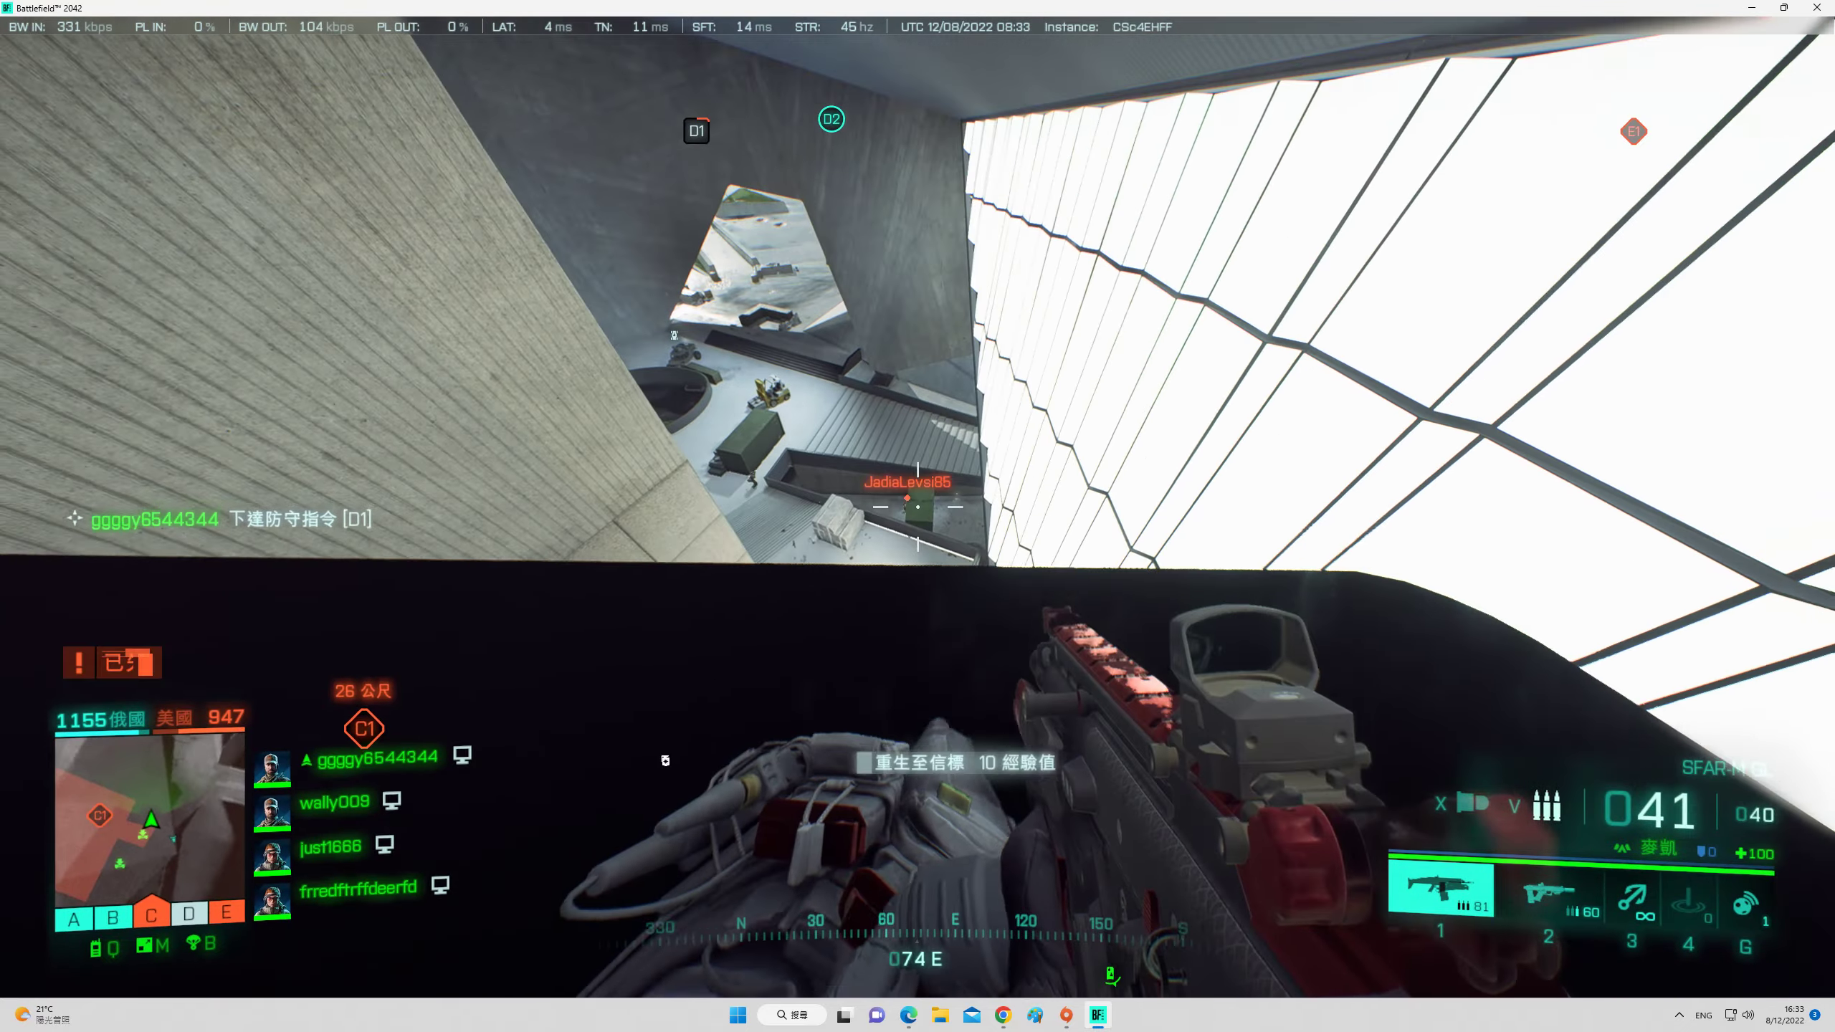
- Spot an enemy, hit the attackers below with rifle fire and a grenade, and reload
key(q)
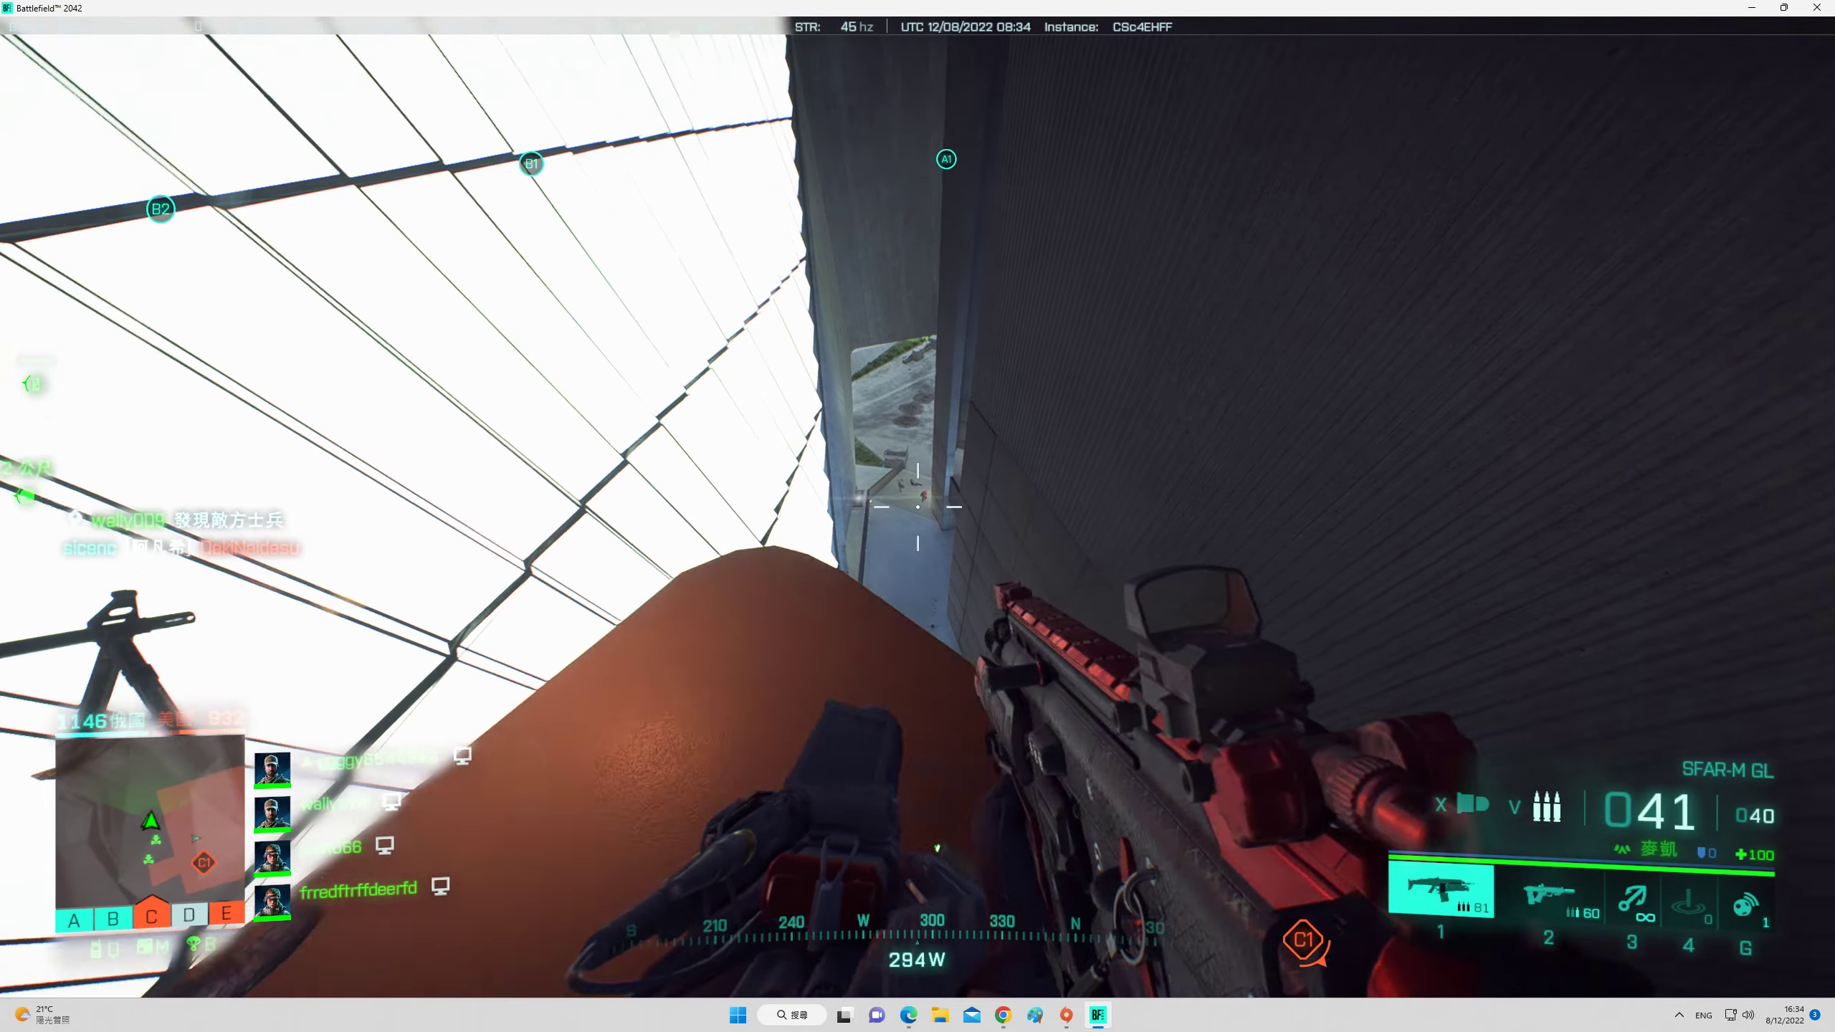
drag(917, 516, 918, 517)
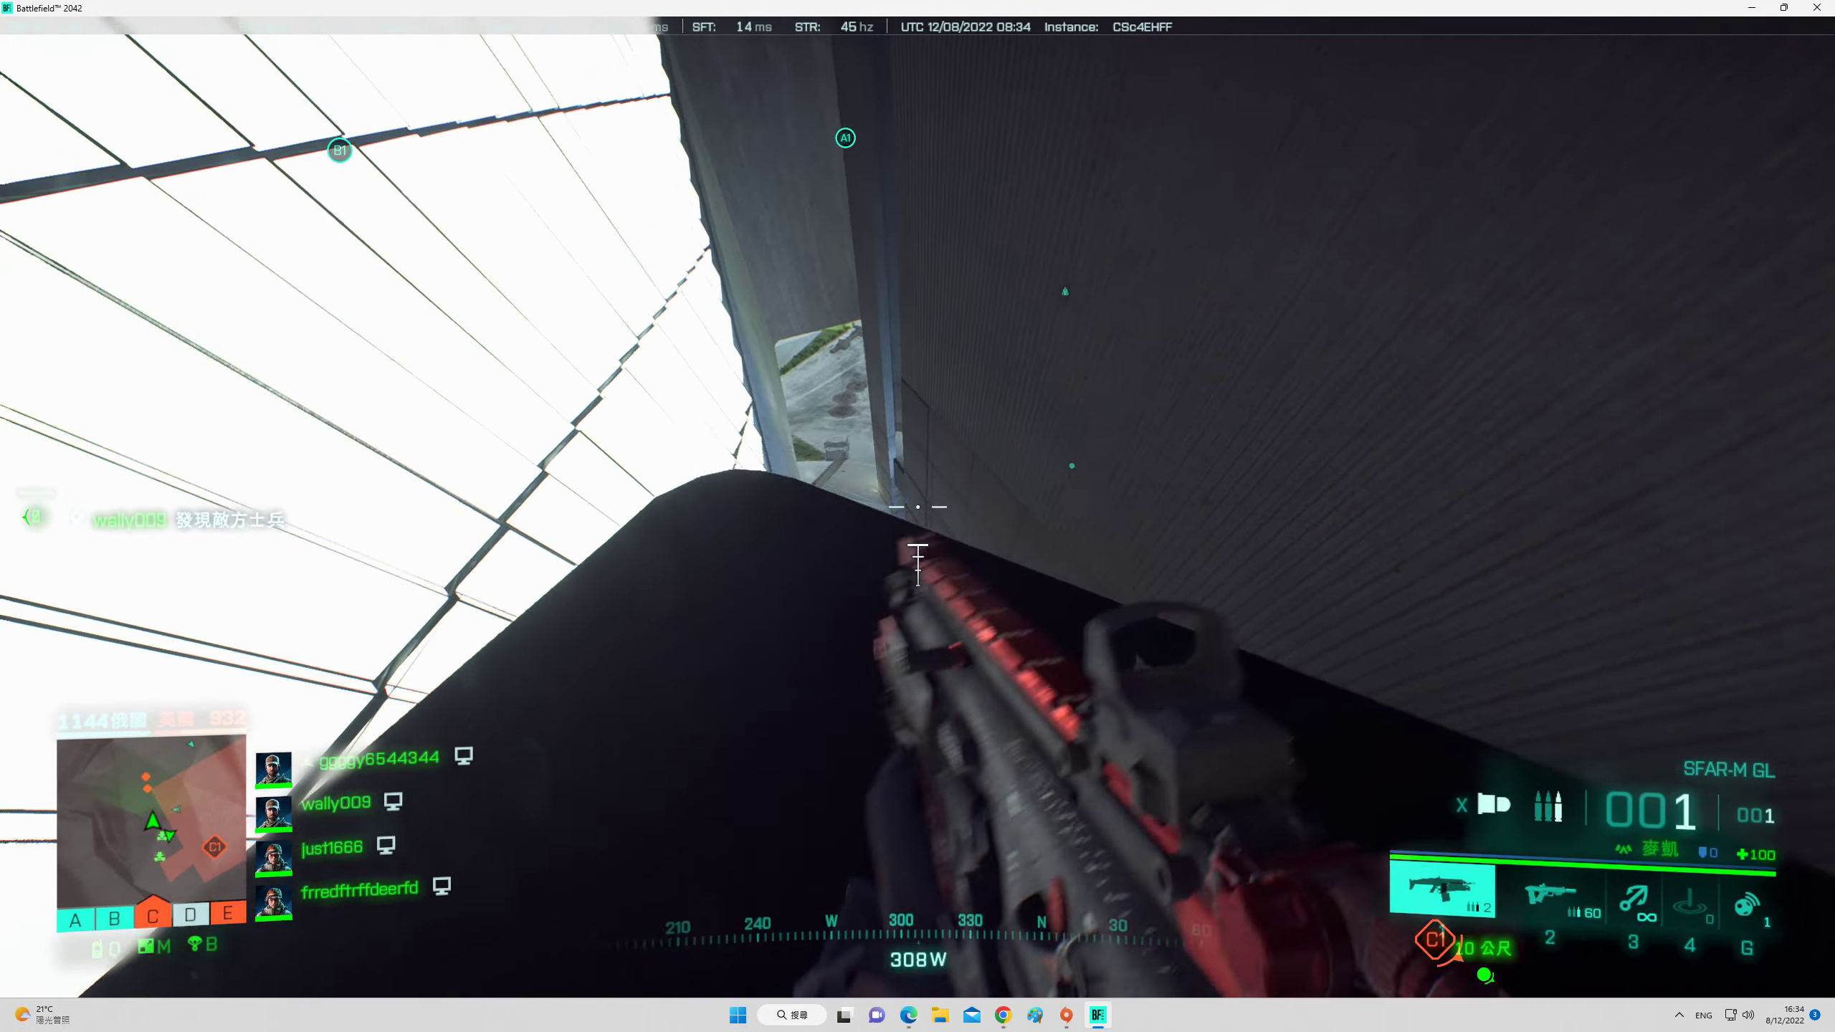
click(918, 516)
key(r)
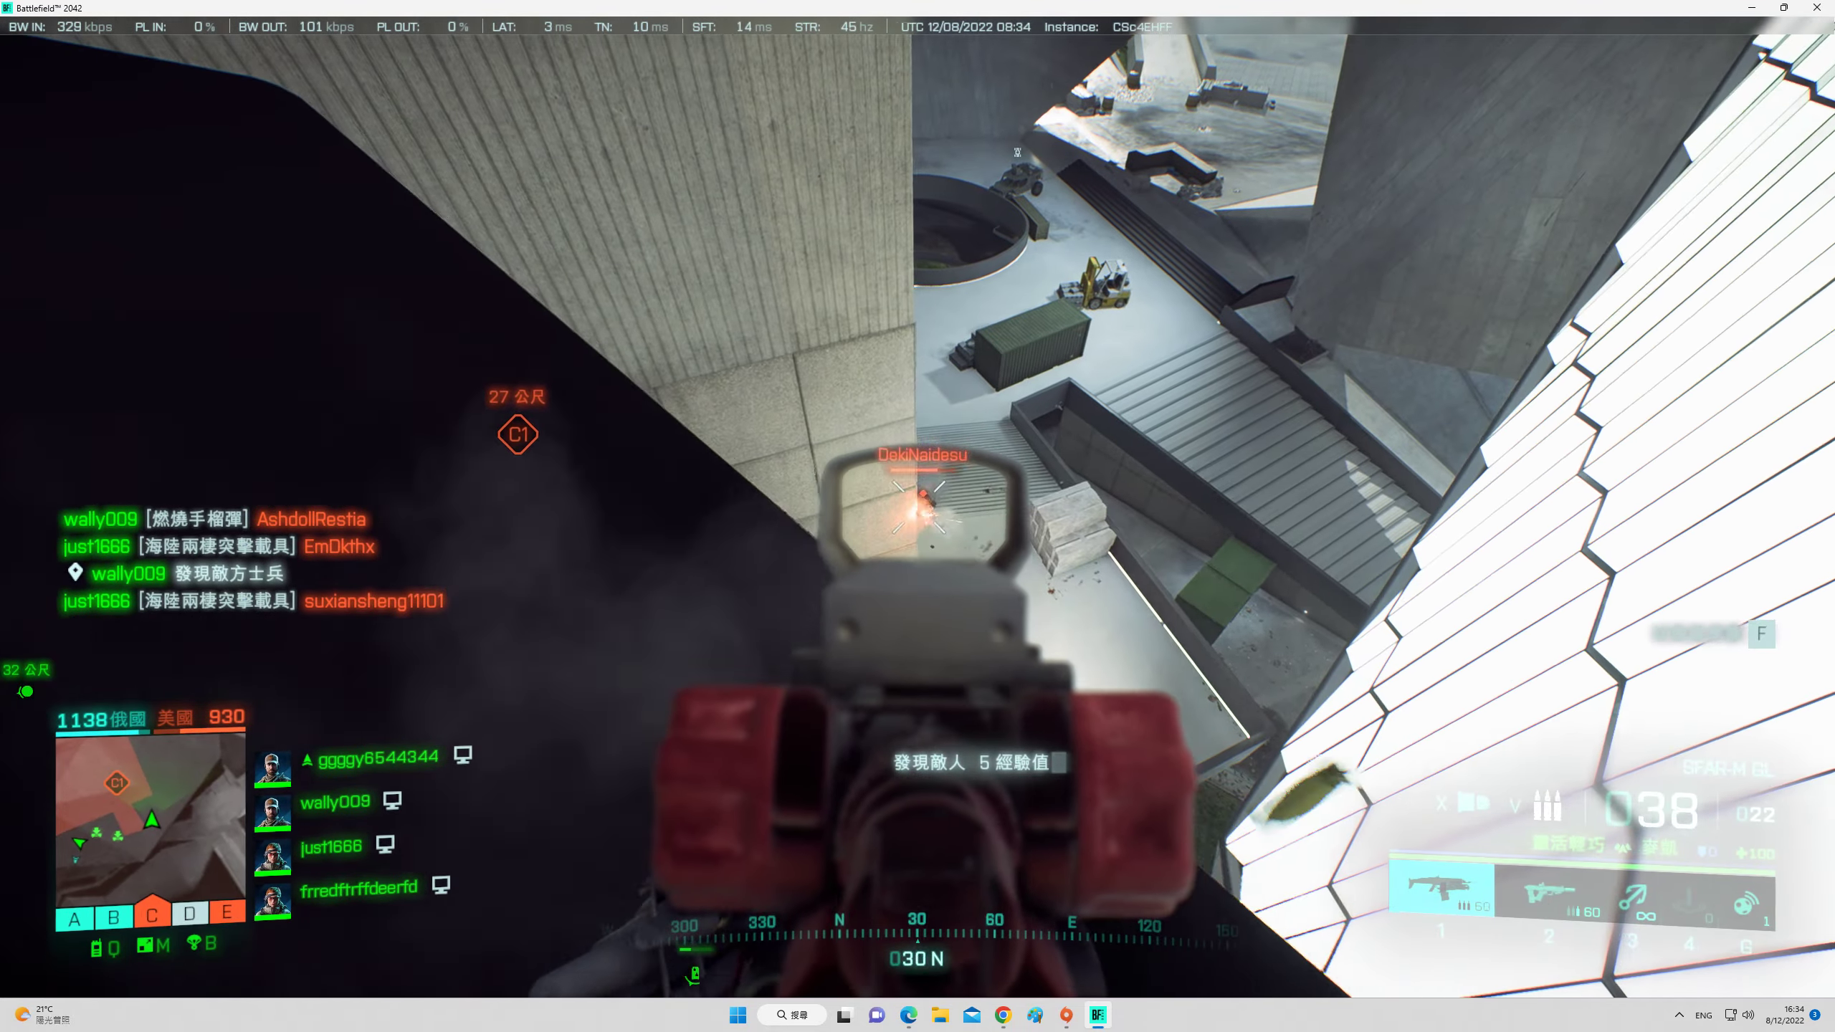
- Kill an enemy on the roof, check the scoreboard, and aim at the next target below
drag(918, 509, 918, 510)
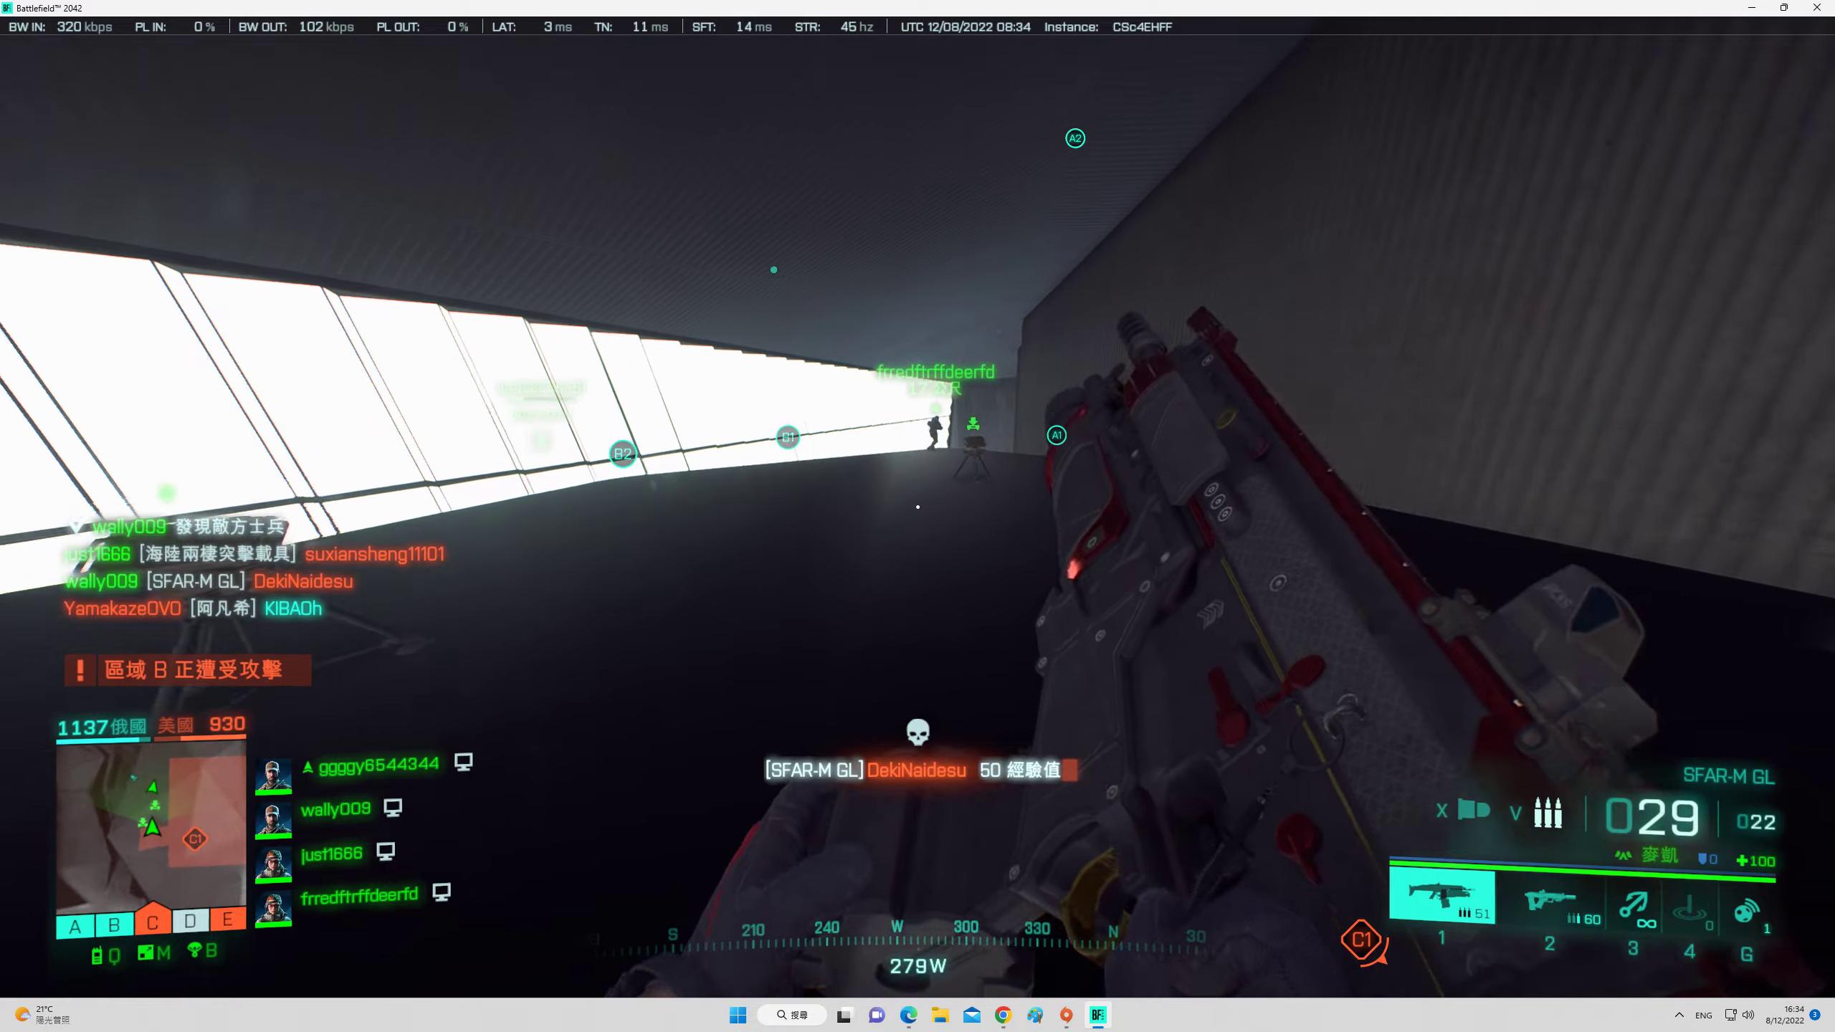
key(Tab)
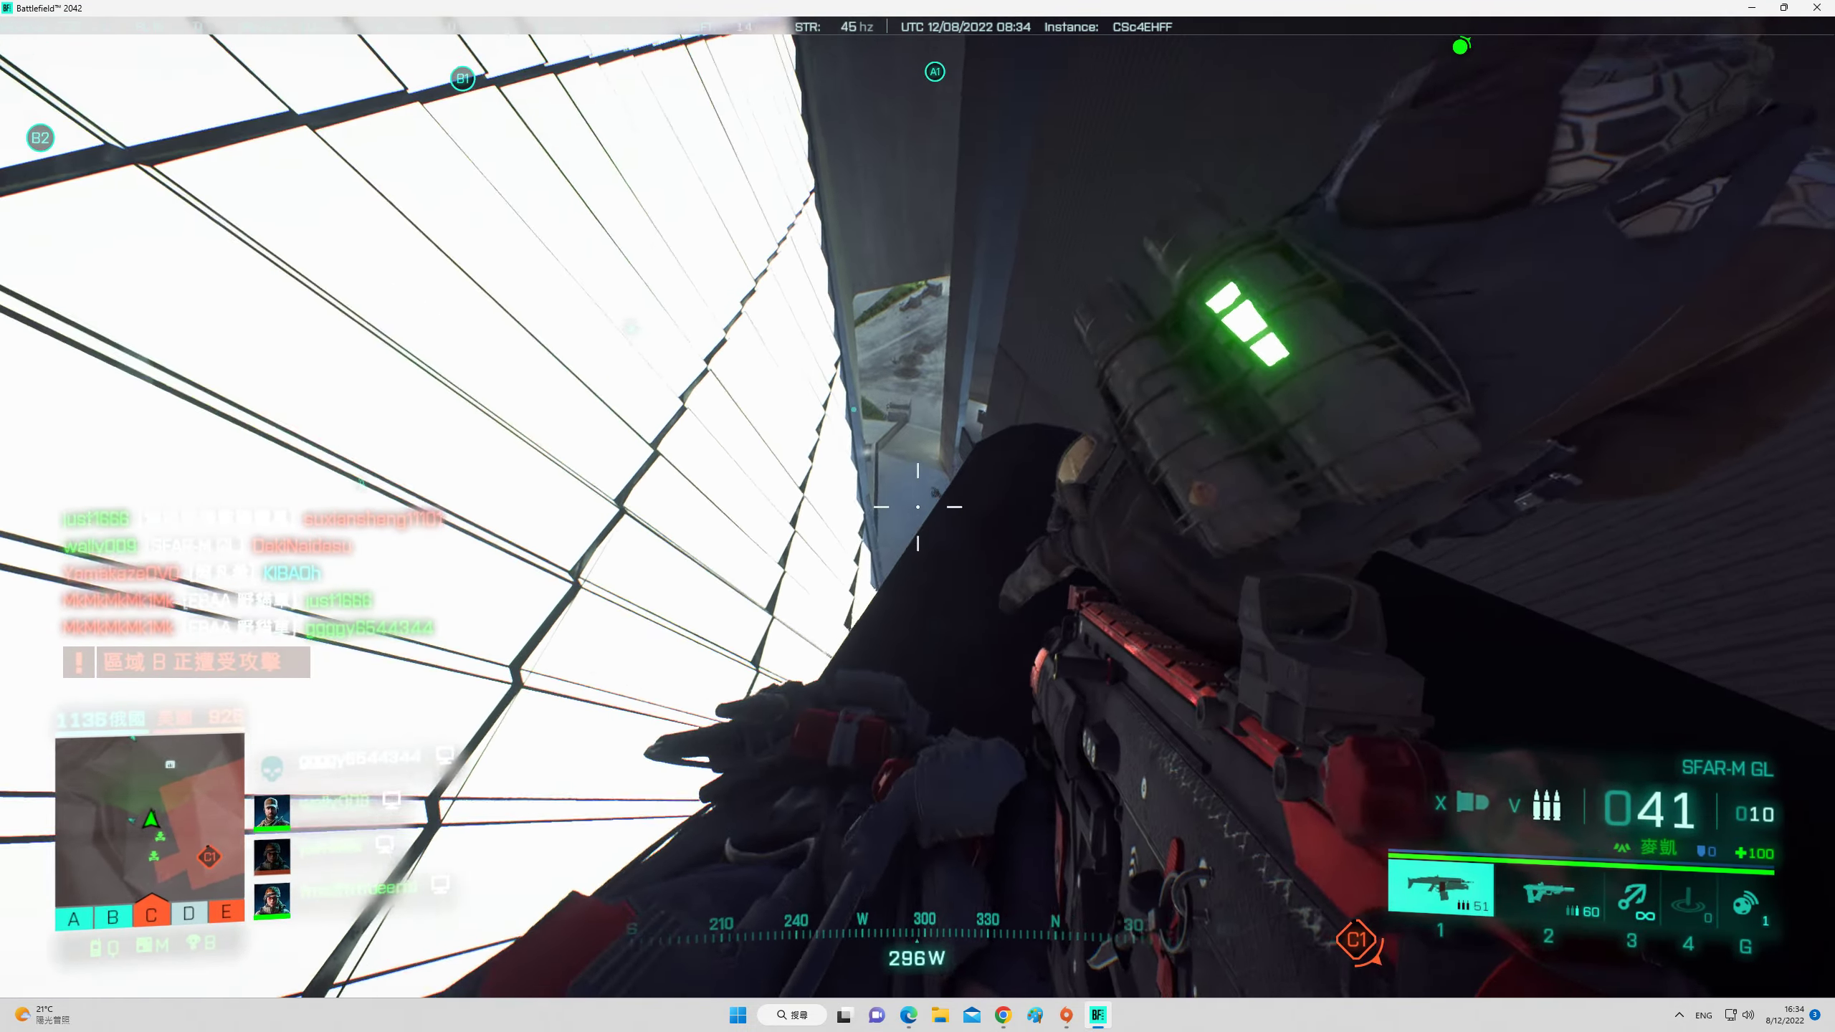
right_click(917, 506)
- Keep firing at the enemy below until death brings up the deploy map
drag(917, 506, 918, 507)
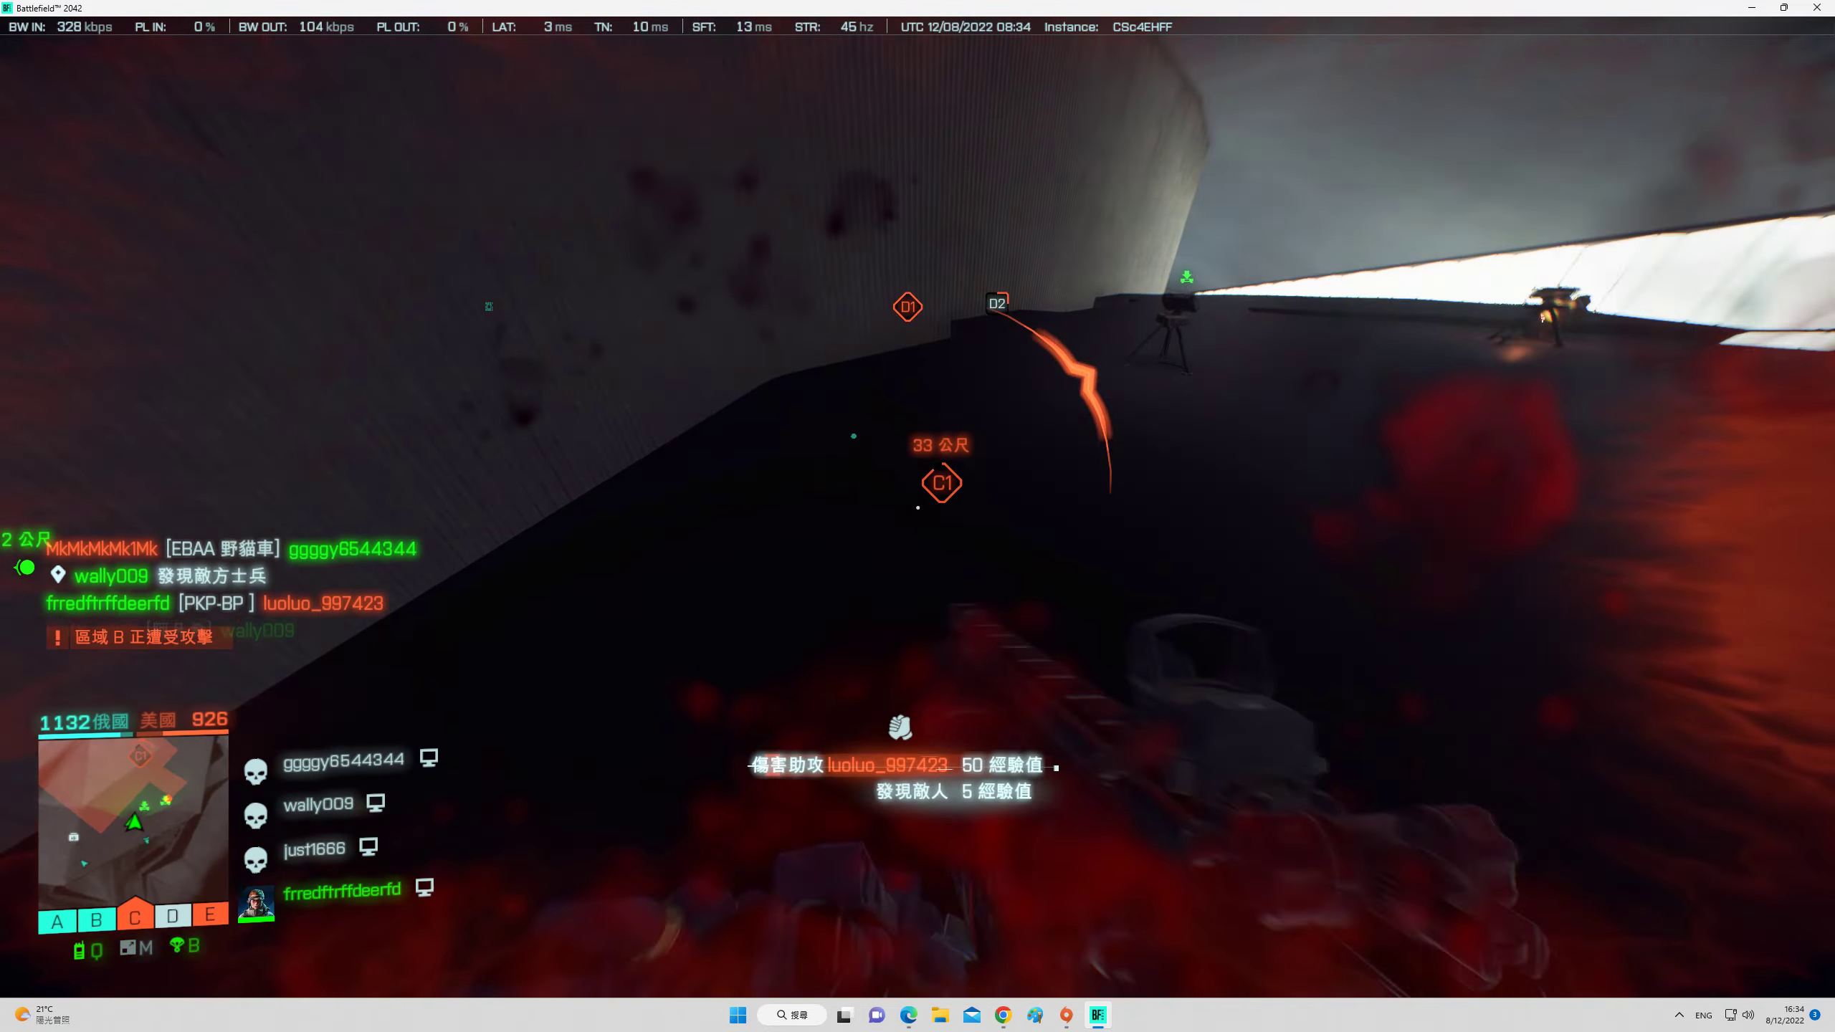